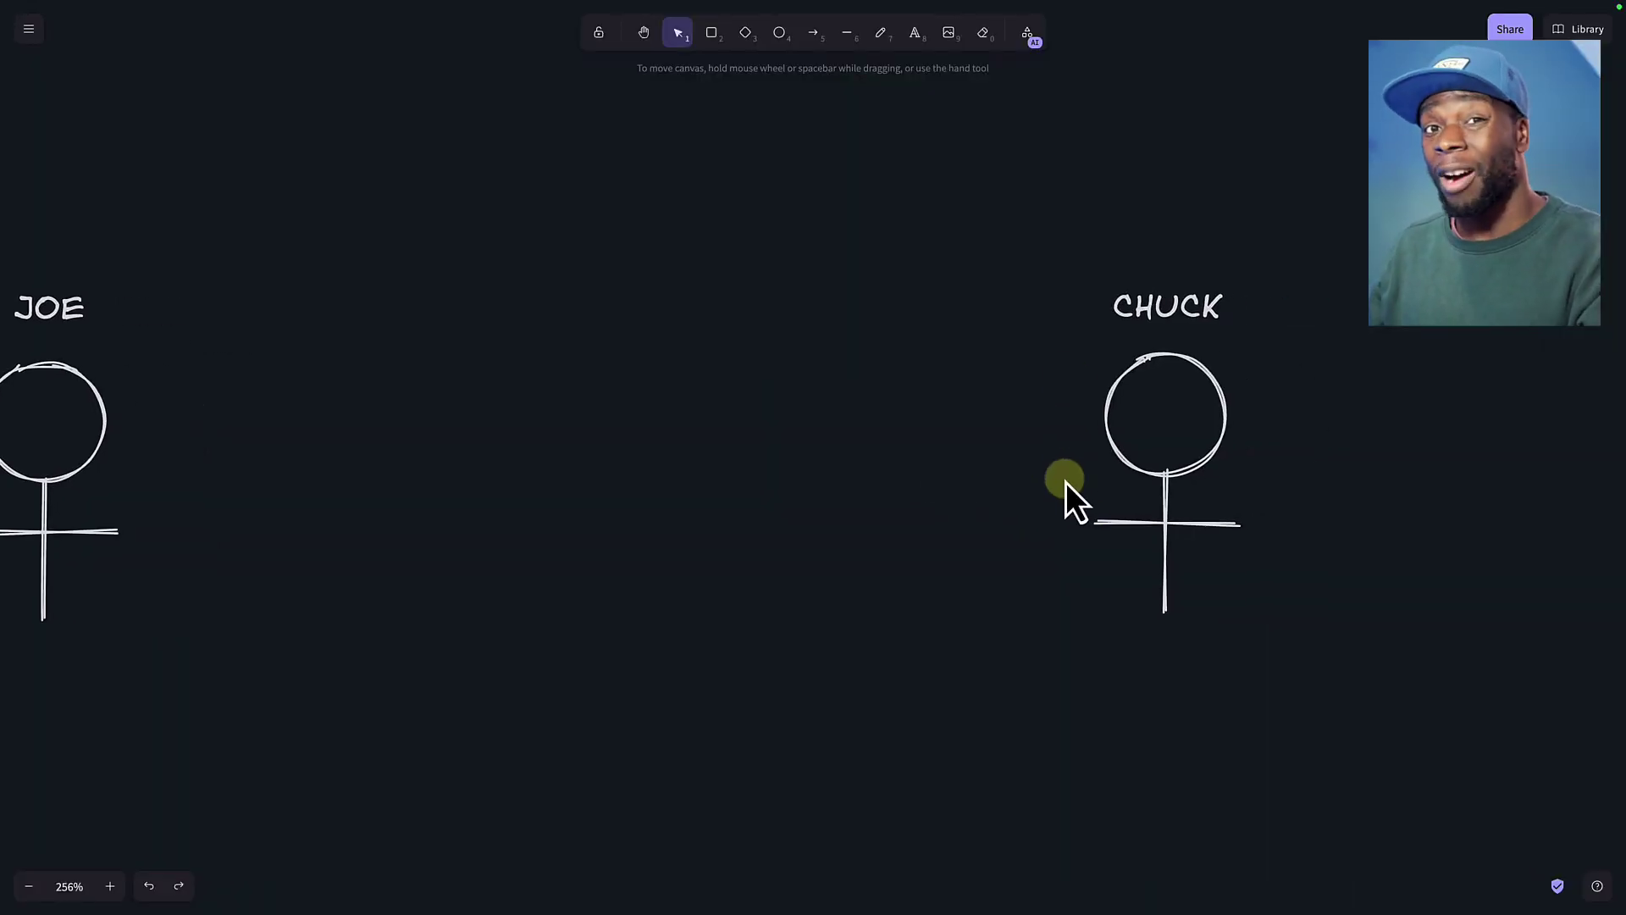
# - Draw a tall document rectangle between Joe and Chuck
pyautogui.moveTo(703, 443); pyautogui.dragTo(1329, 399)
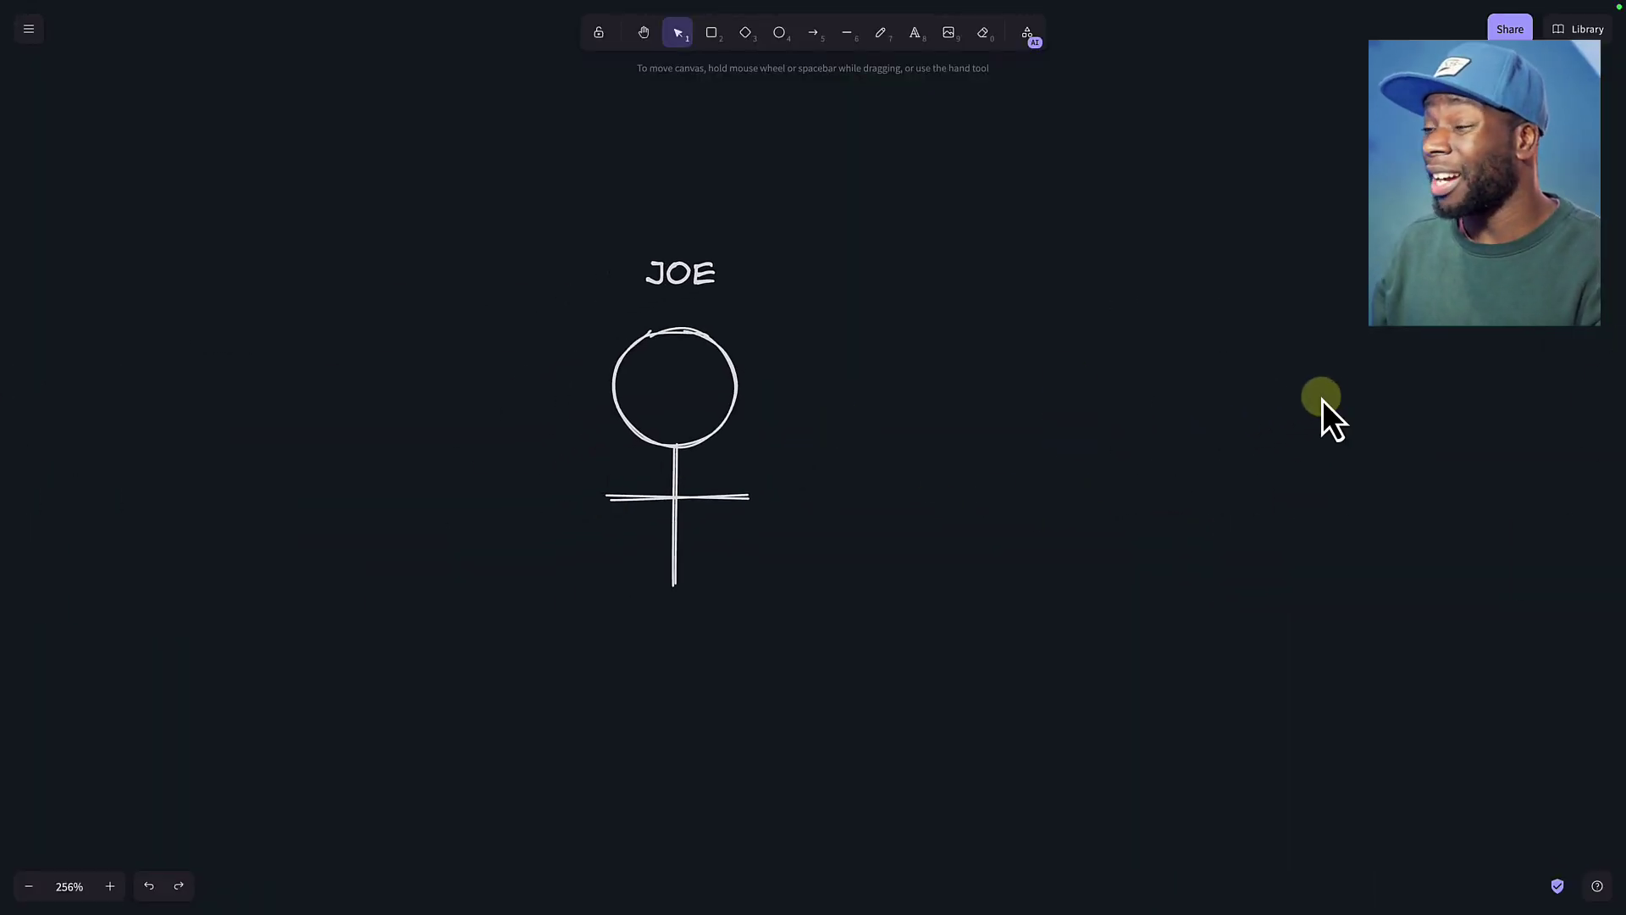
pyautogui.moveTo(1326, 403)
pyautogui.mouseDown()
pyautogui.moveTo(986, 390)
pyautogui.moveTo(996, 428)
pyautogui.mouseUp()
pyautogui.press('r')
pyautogui.moveTo(872, 221)
pyautogui.mouseDown()
pyautogui.moveTo(922, 338)
pyautogui.moveTo(1037, 385)
pyautogui.mouseUp()
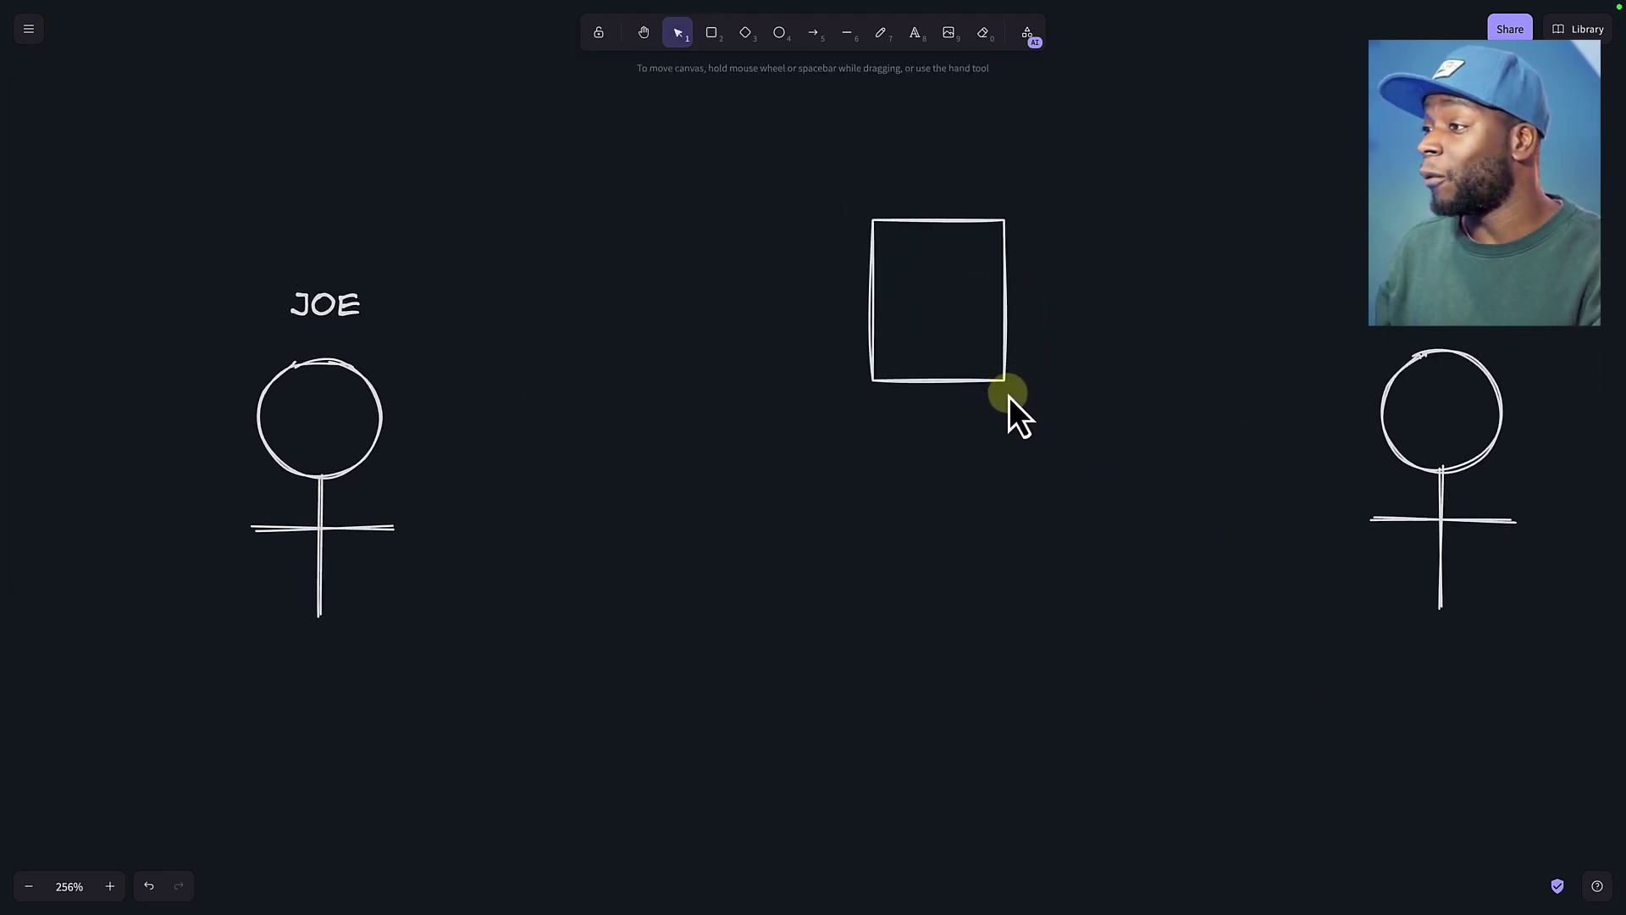
# - Draw a smaller rectangle below it, near Chuck
pyautogui.scroll(-3, 1203, 551)
pyautogui.press('r')
pyautogui.moveTo(1078, 506)
pyautogui.mouseDown()
pyautogui.moveTo(1114, 594)
pyautogui.moveTo(1178, 653)
pyautogui.mouseUp()
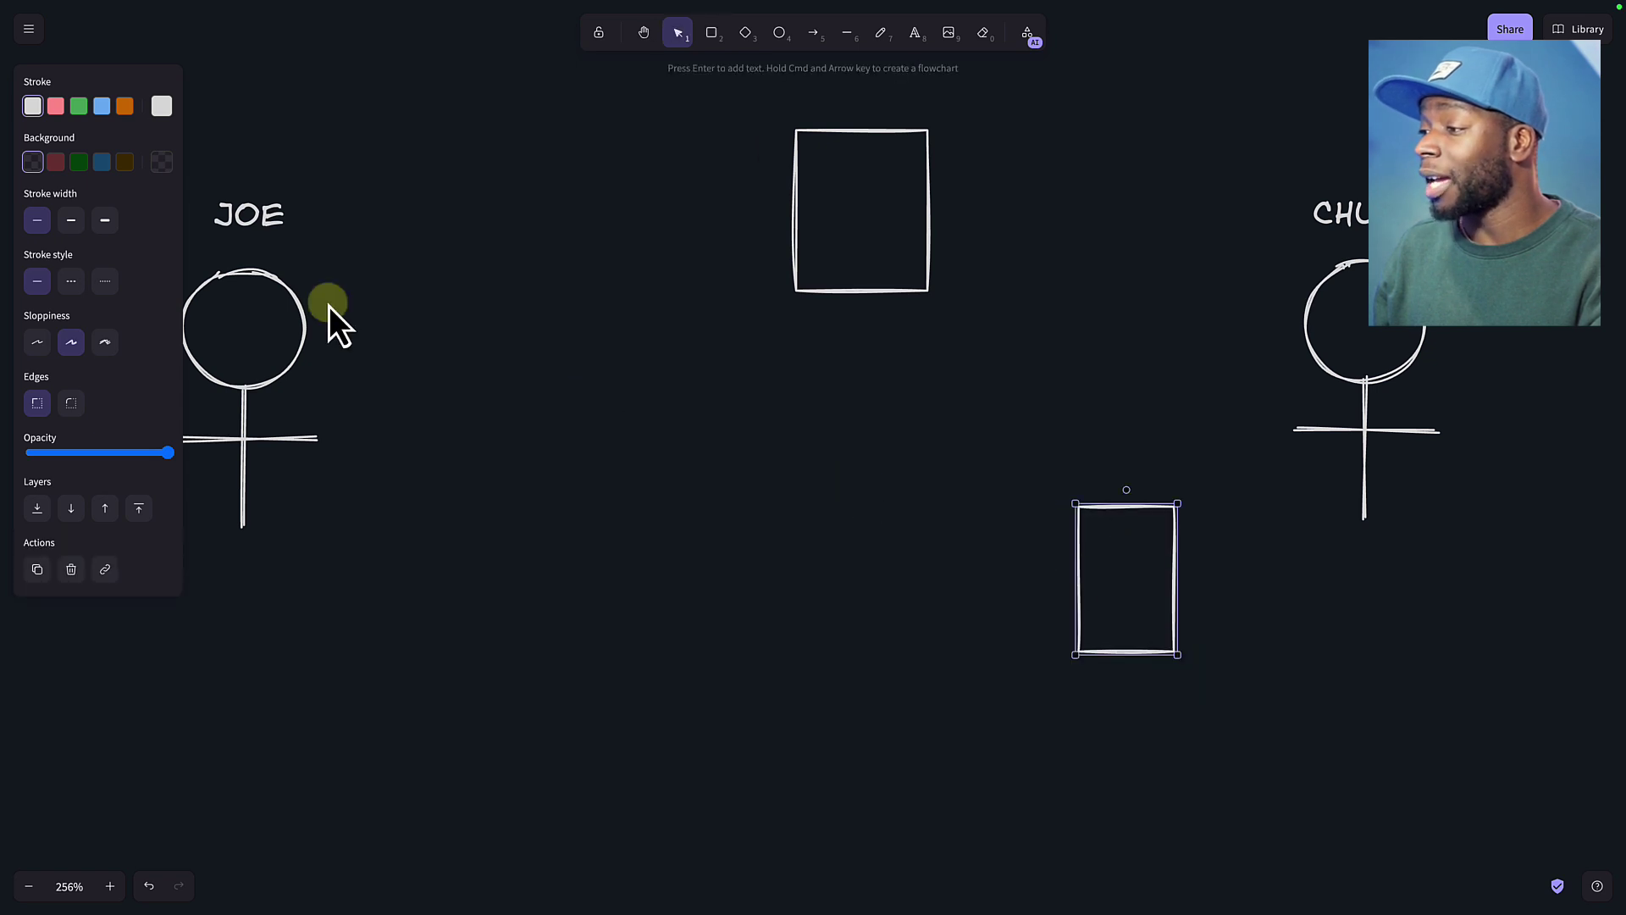
# - Round the small rectangle's corners, label it 95-90%, and draw an arrow from Chuck to Joe
pyautogui.click(71, 403)
pyautogui.click(1238, 610)
pyautogui.doubleClick(1211, 567)
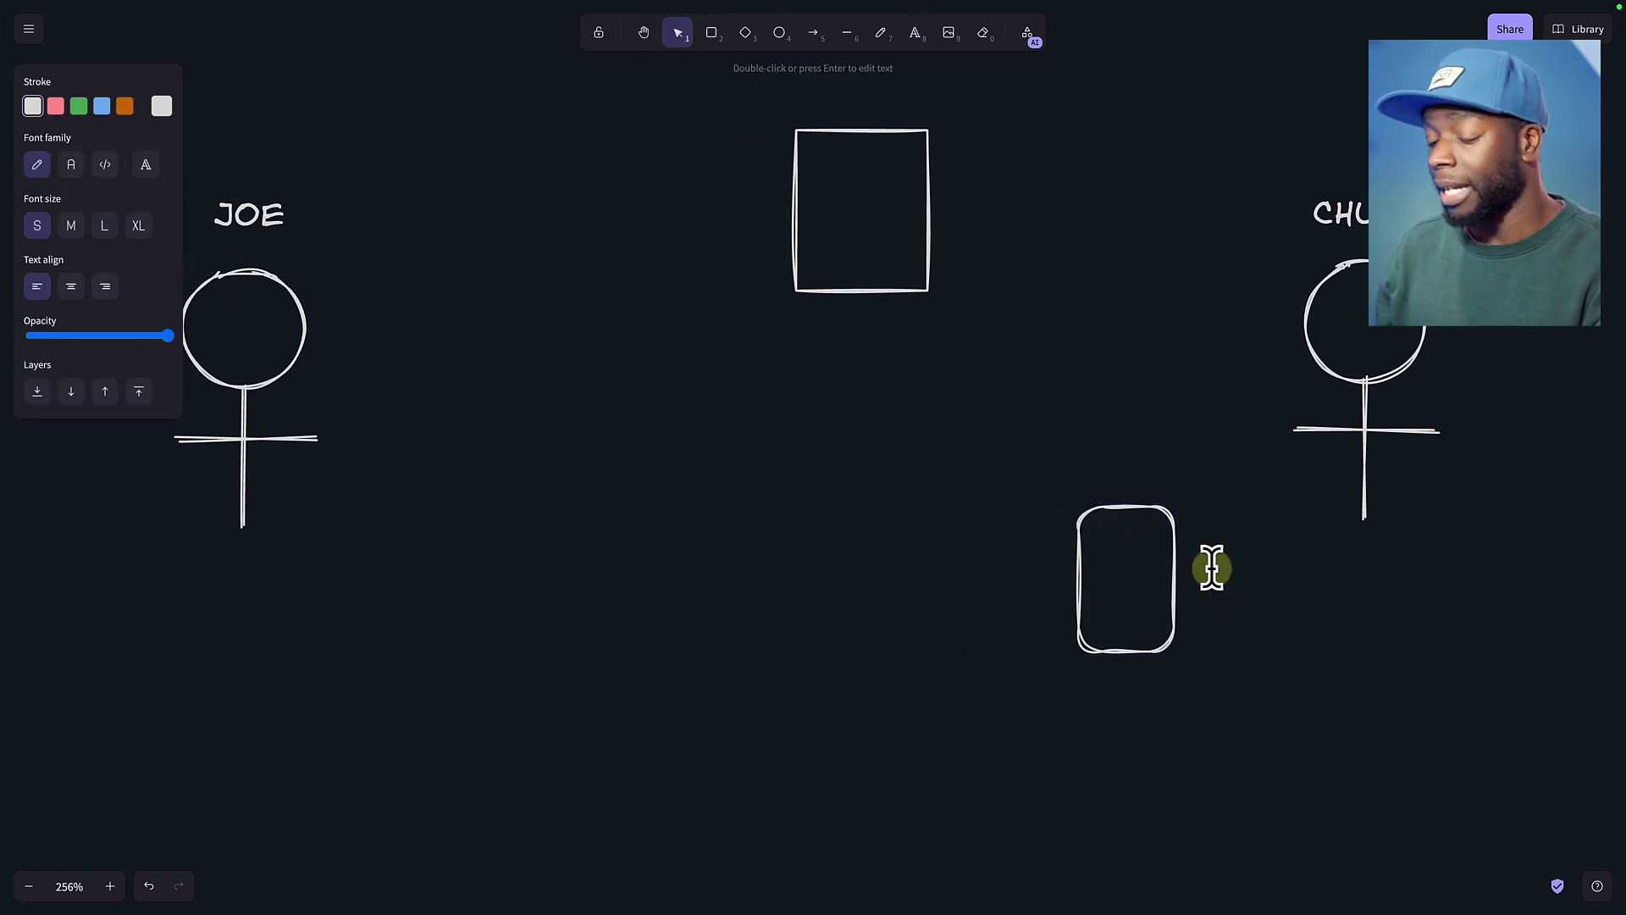
pyautogui.write('95-9')
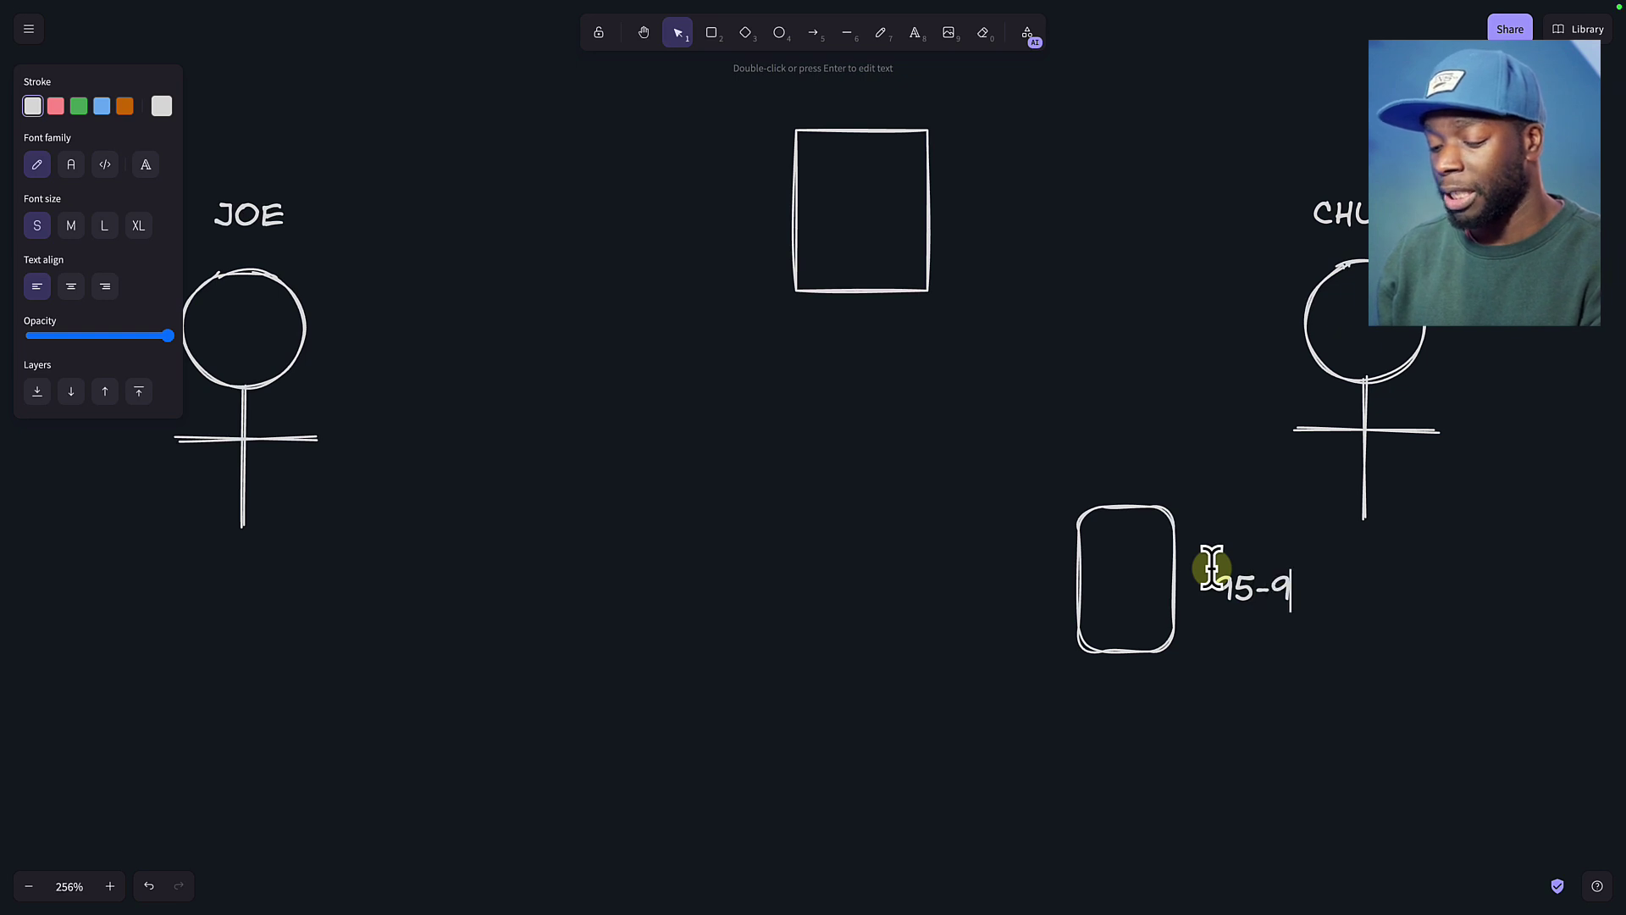
pyautogui.write('0%')
pyautogui.press('Escape')
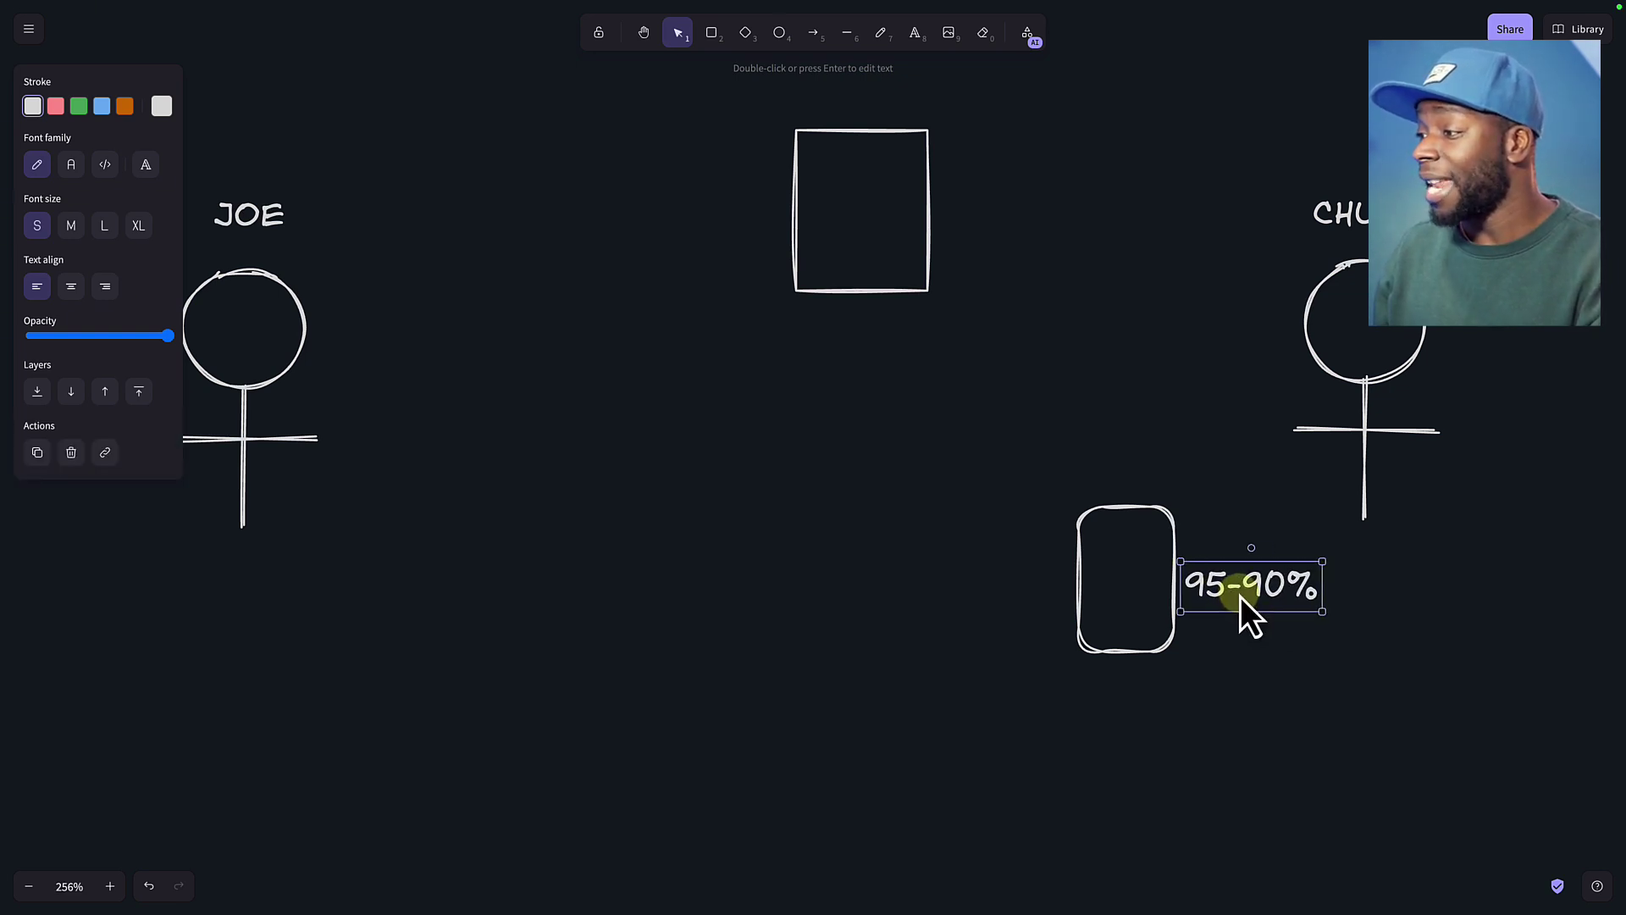
pyautogui.press('a')
pyautogui.moveTo(1232, 436); pyautogui.dragTo(447, 426)
# - Duplicate the 95-90% label below Joe and change it to $400
pyautogui.click(1293, 595)
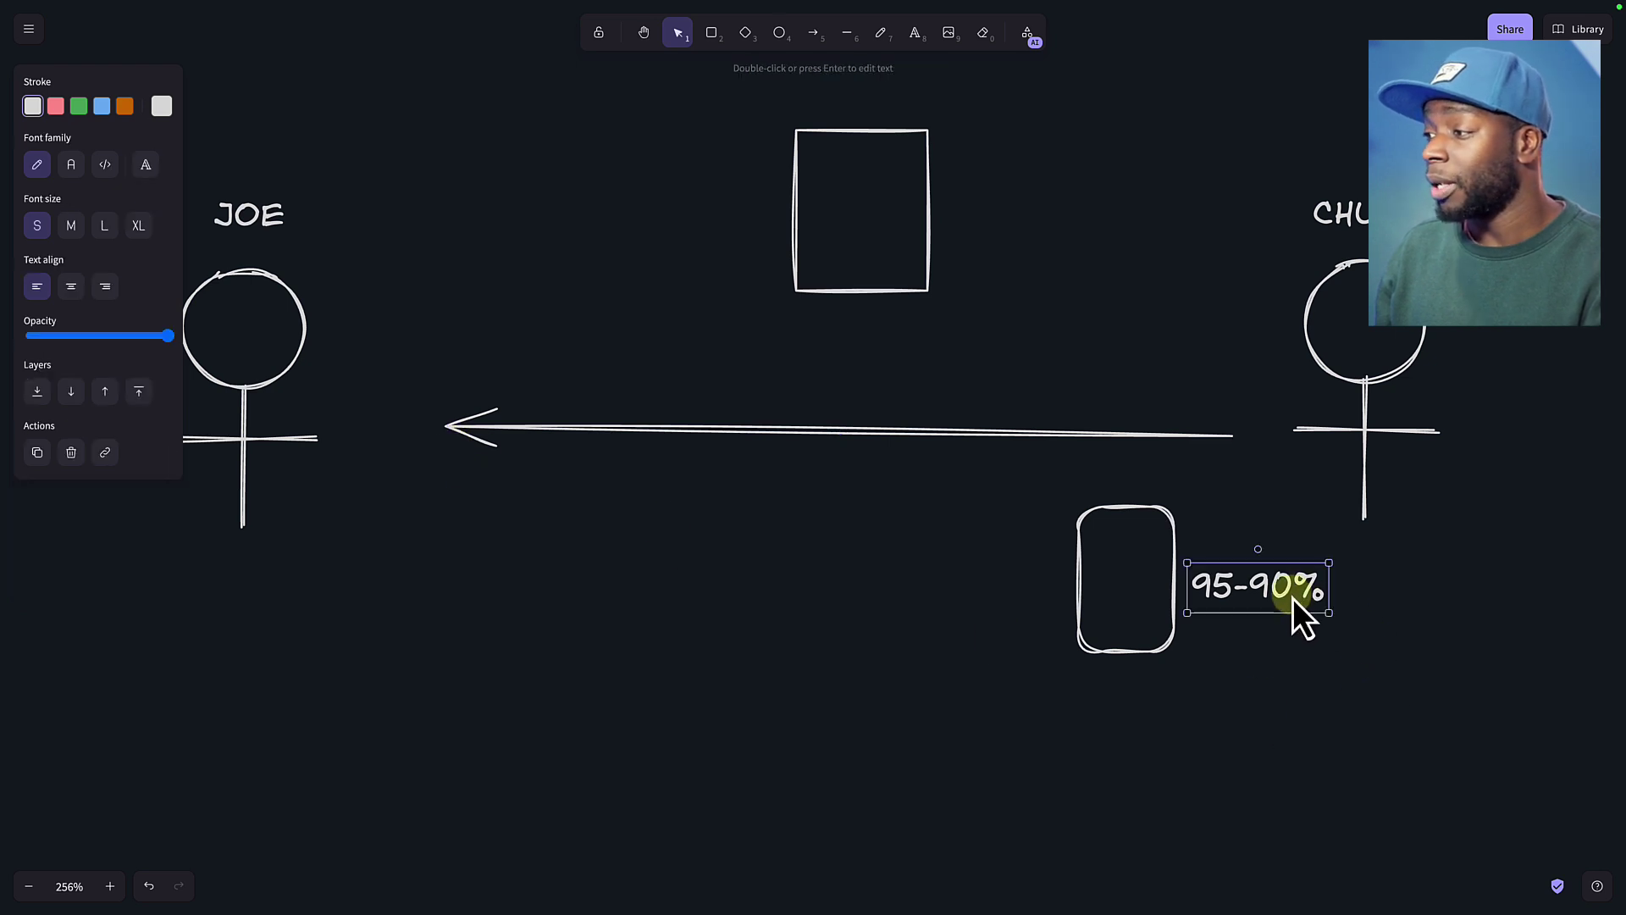
pyautogui.keyDown('alt'); pyautogui.moveTo(1296, 605); pyautogui.dragTo(443, 545); pyautogui.keyUp('alt')
pyautogui.doubleClick(448, 542)
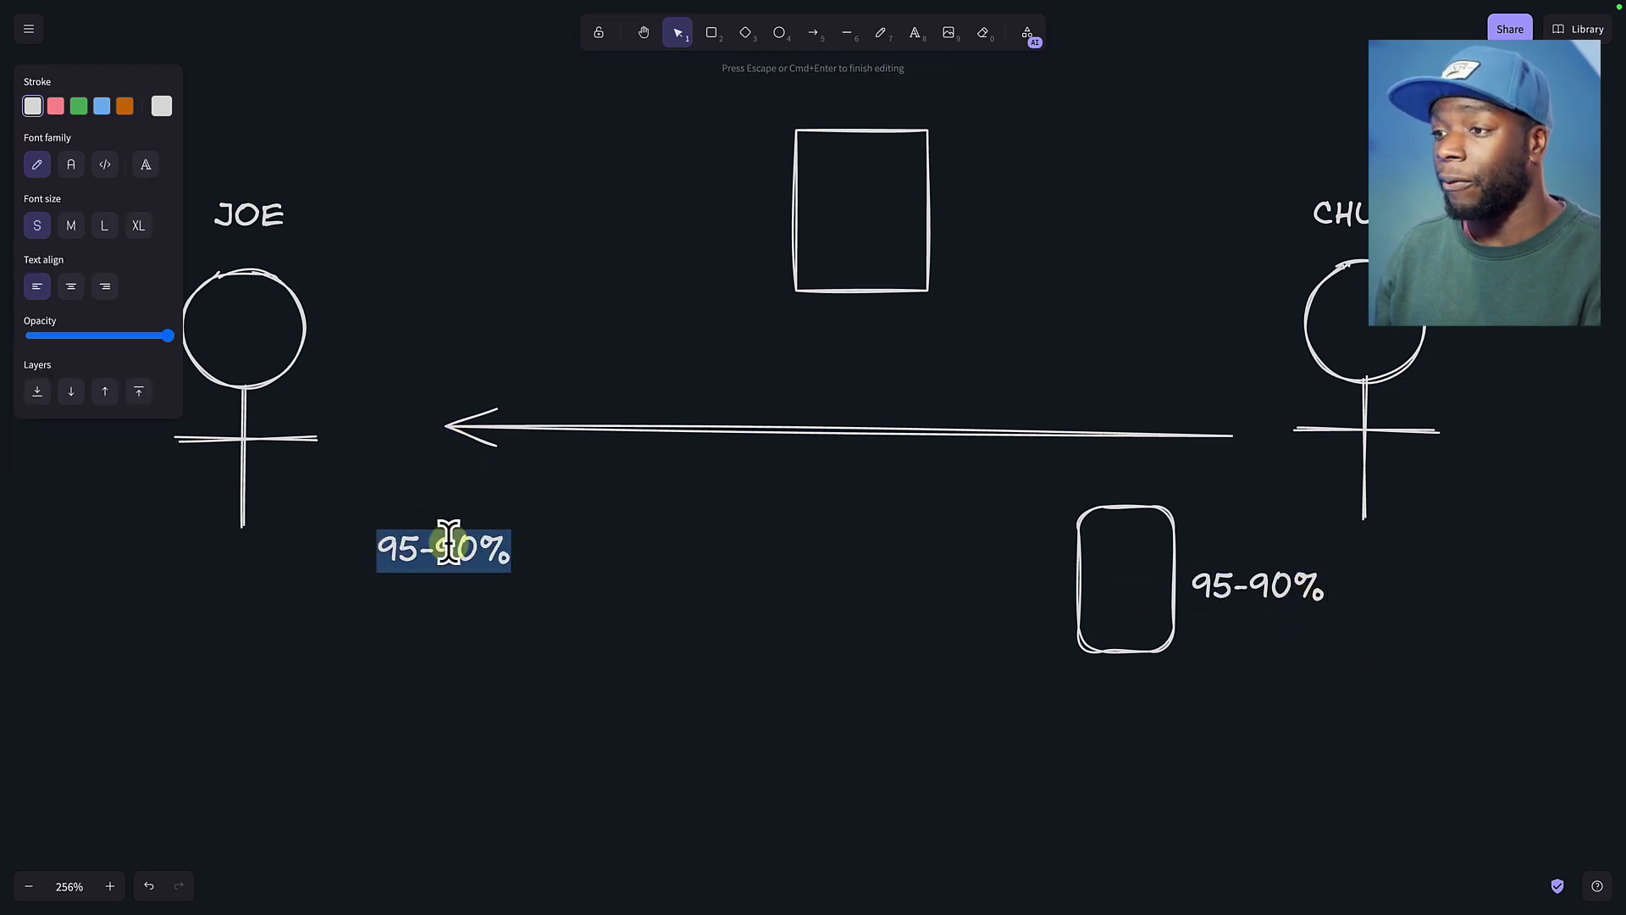
pyautogui.write('$400')
pyautogui.click(505, 622)
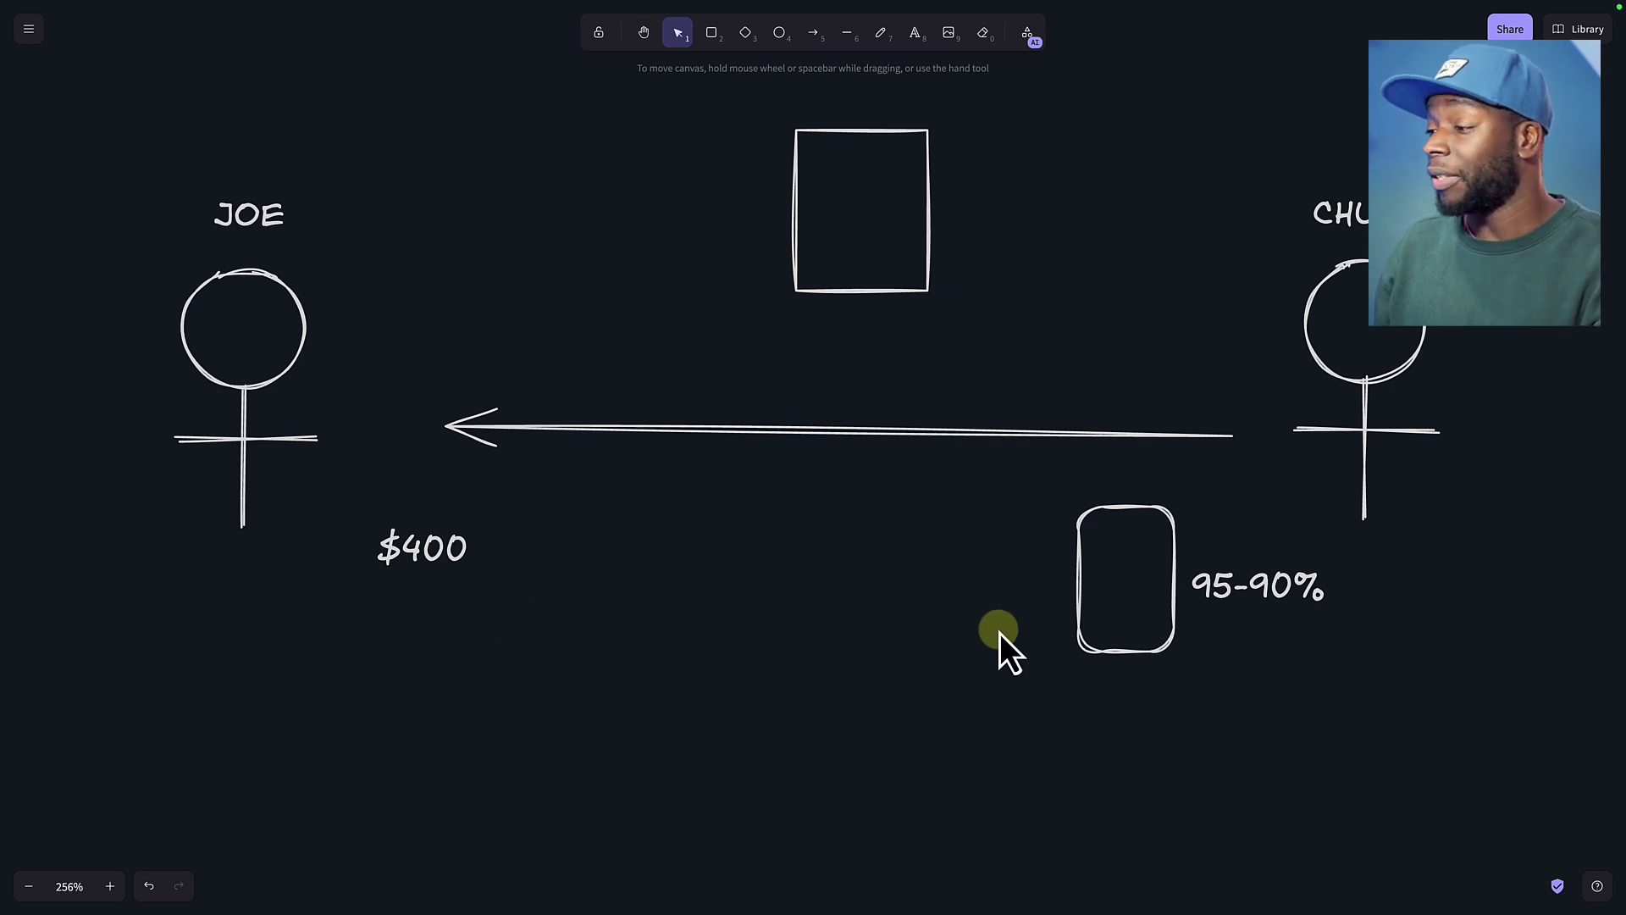
# - Copy the rounded rectangle beside the $400 label and add an x2 label next to it
pyautogui.click(1086, 653)
pyautogui.press('super+c')
pyautogui.press('super+v')
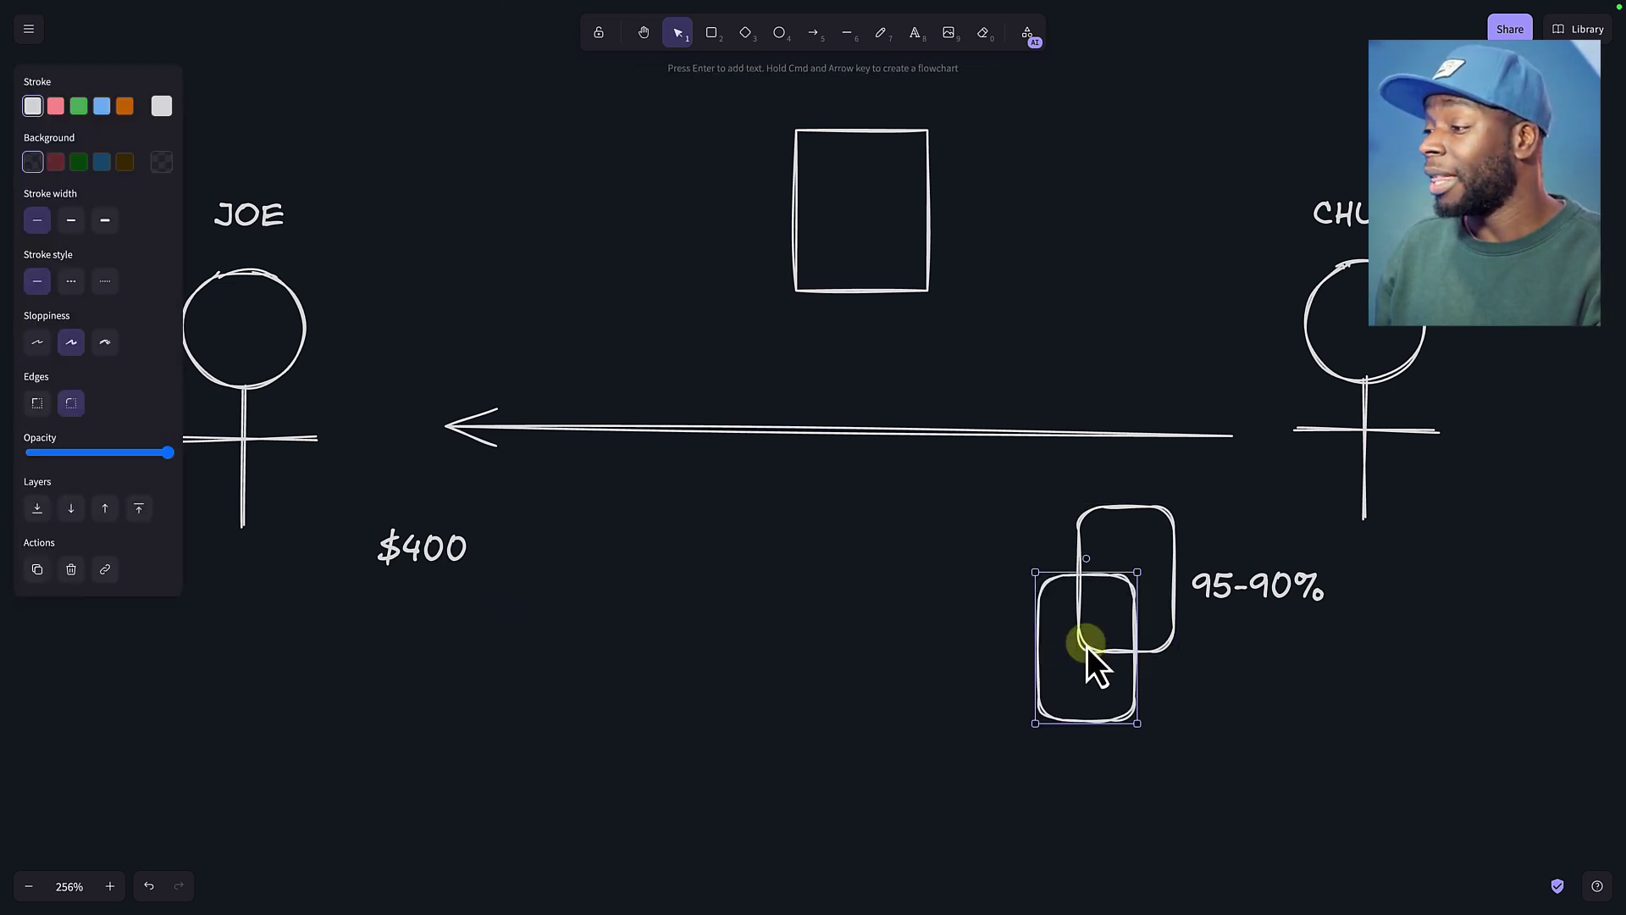
pyautogui.moveTo(1042, 602); pyautogui.dragTo(534, 543)
pyautogui.press('t')
pyautogui.click(635, 580)
pyautogui.write('x2')
pyautogui.press('Escape')
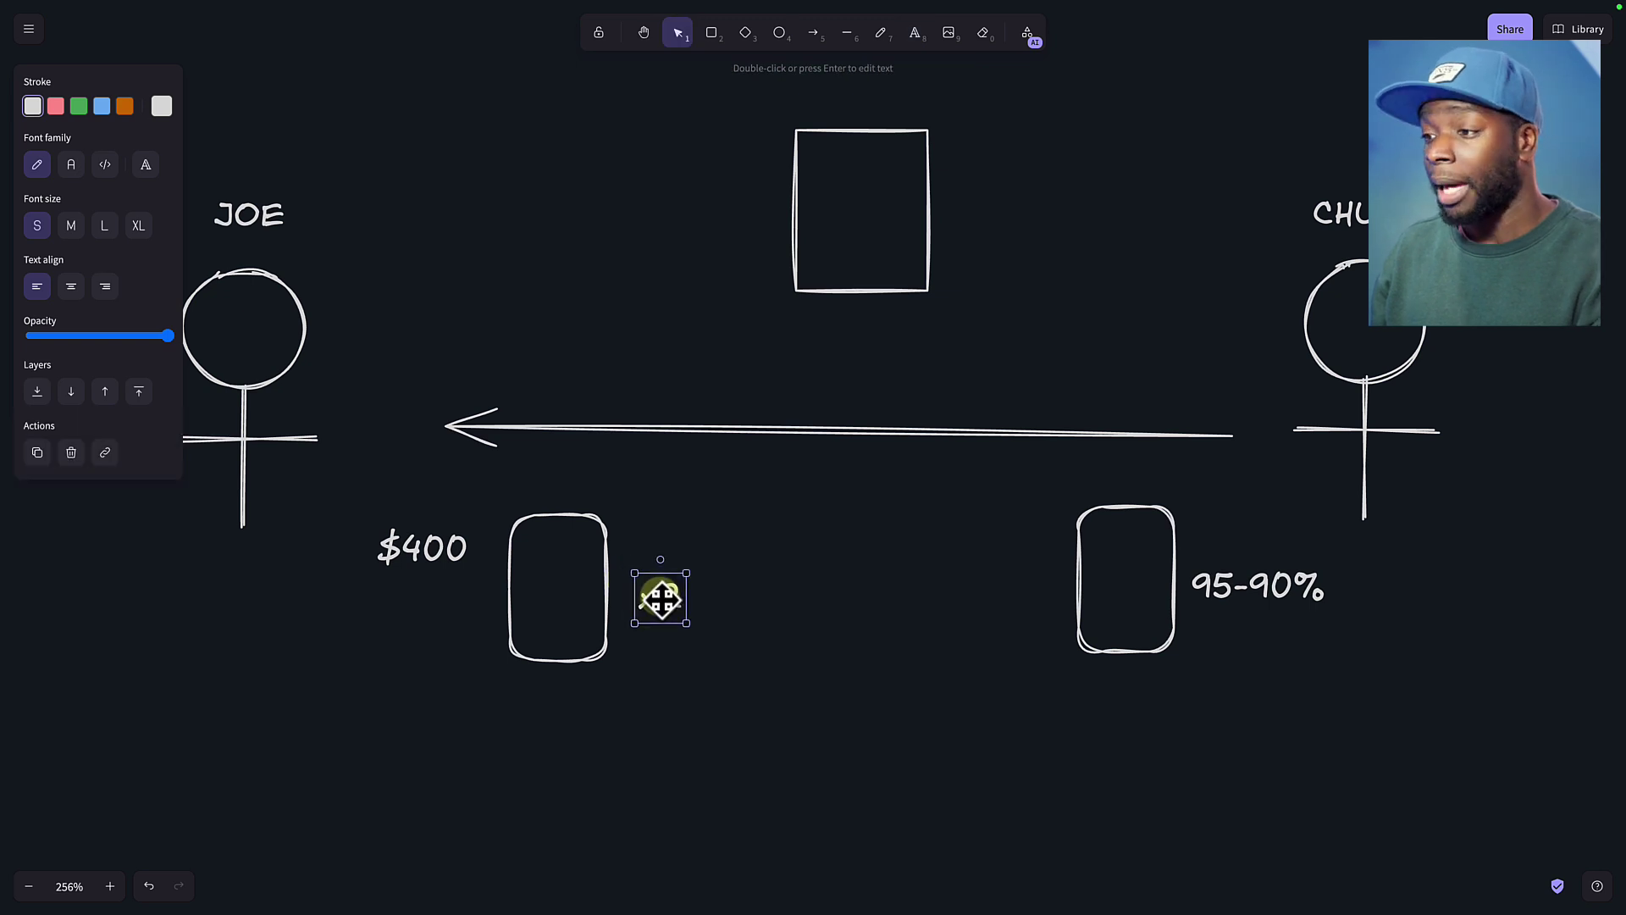
# - Duplicate the rounded card and its 95-90% label down-left and relabel the copy 80%
pyautogui.click(1174, 586)
pyautogui.keyDown('shift'); pyautogui.click(1216, 584); pyautogui.keyUp('shift')
pyautogui.moveTo(1186, 583); pyautogui.dragTo(722, 730)
pyautogui.doubleClick(810, 733)
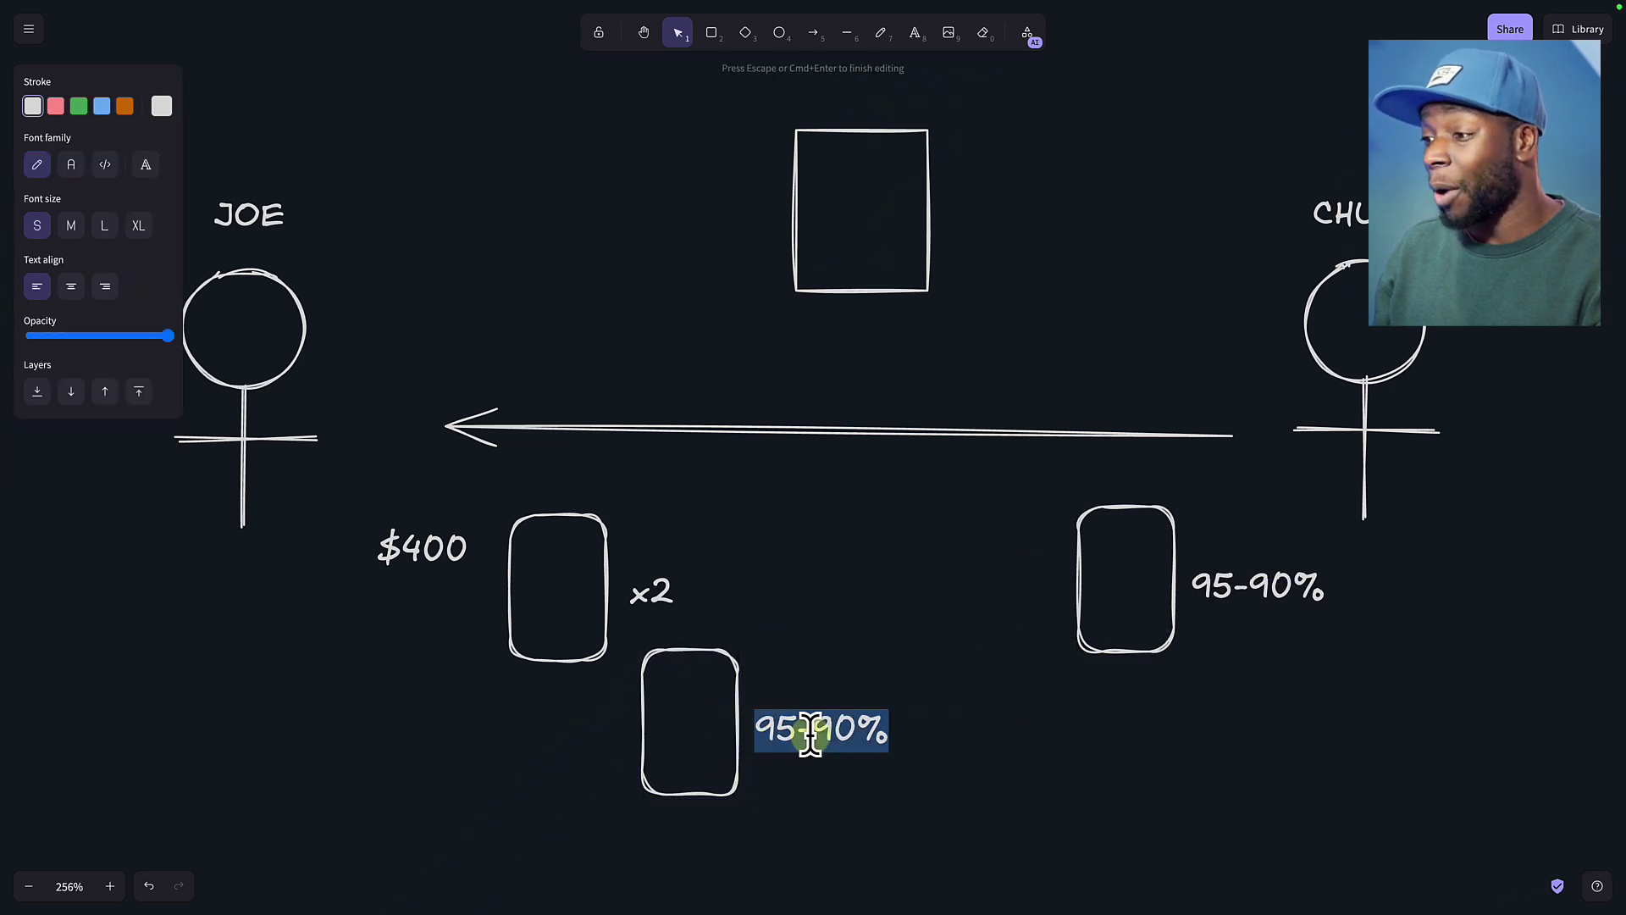
pyautogui.write('8')
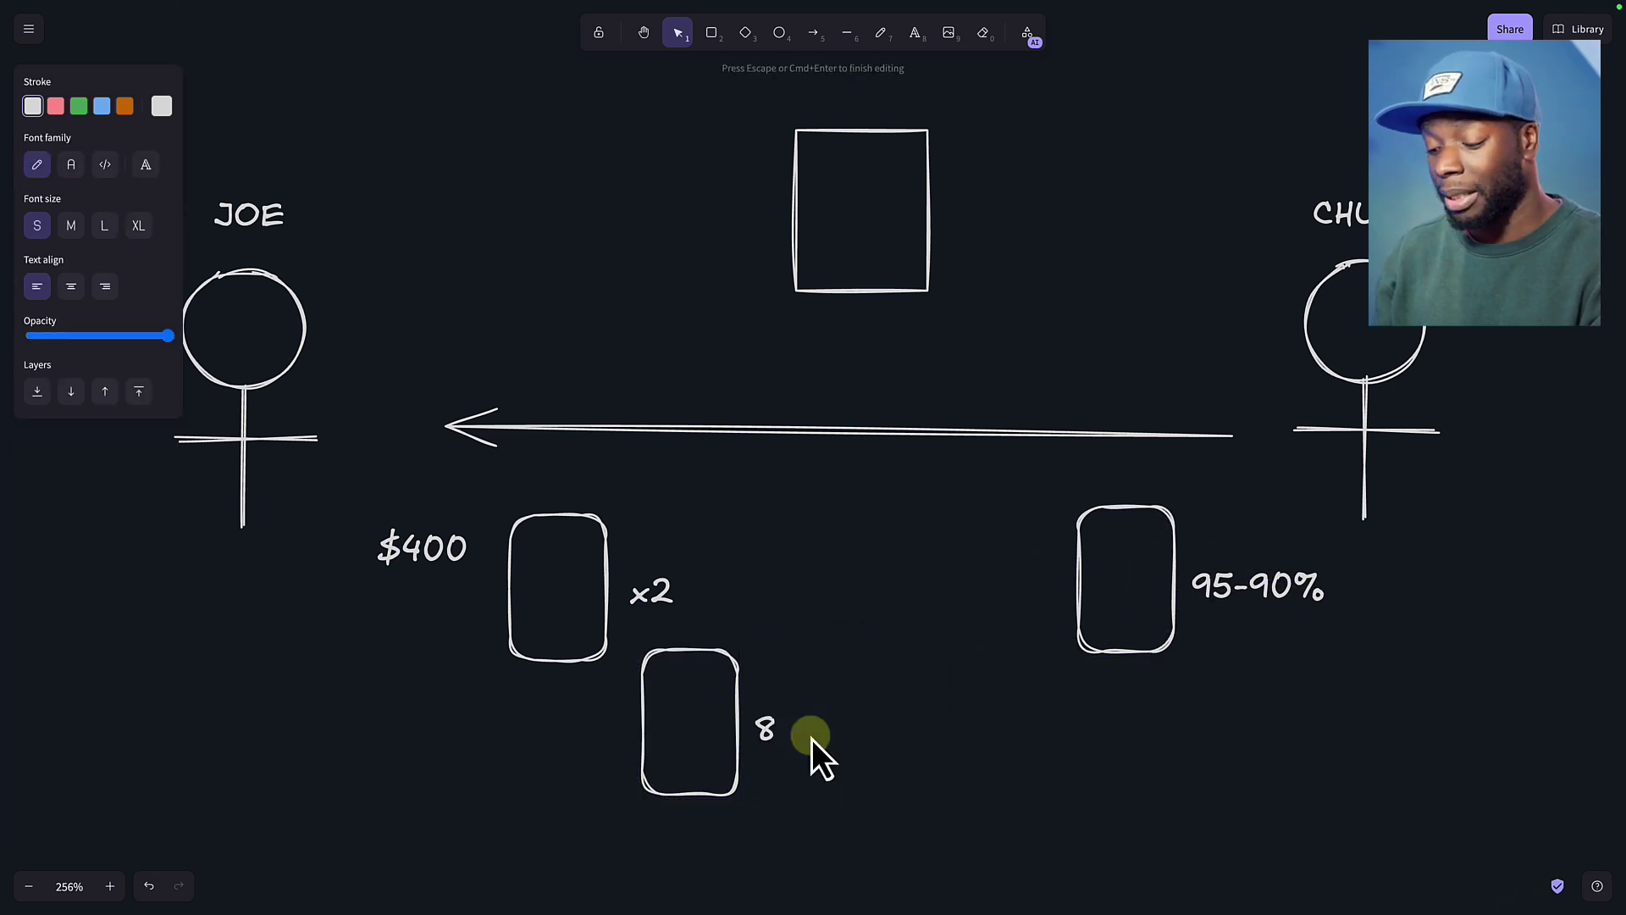
pyautogui.write('0%')
pyautogui.press('Escape')
# - Duplicate the $400 label just below it as -$10
pyautogui.click(424, 546)
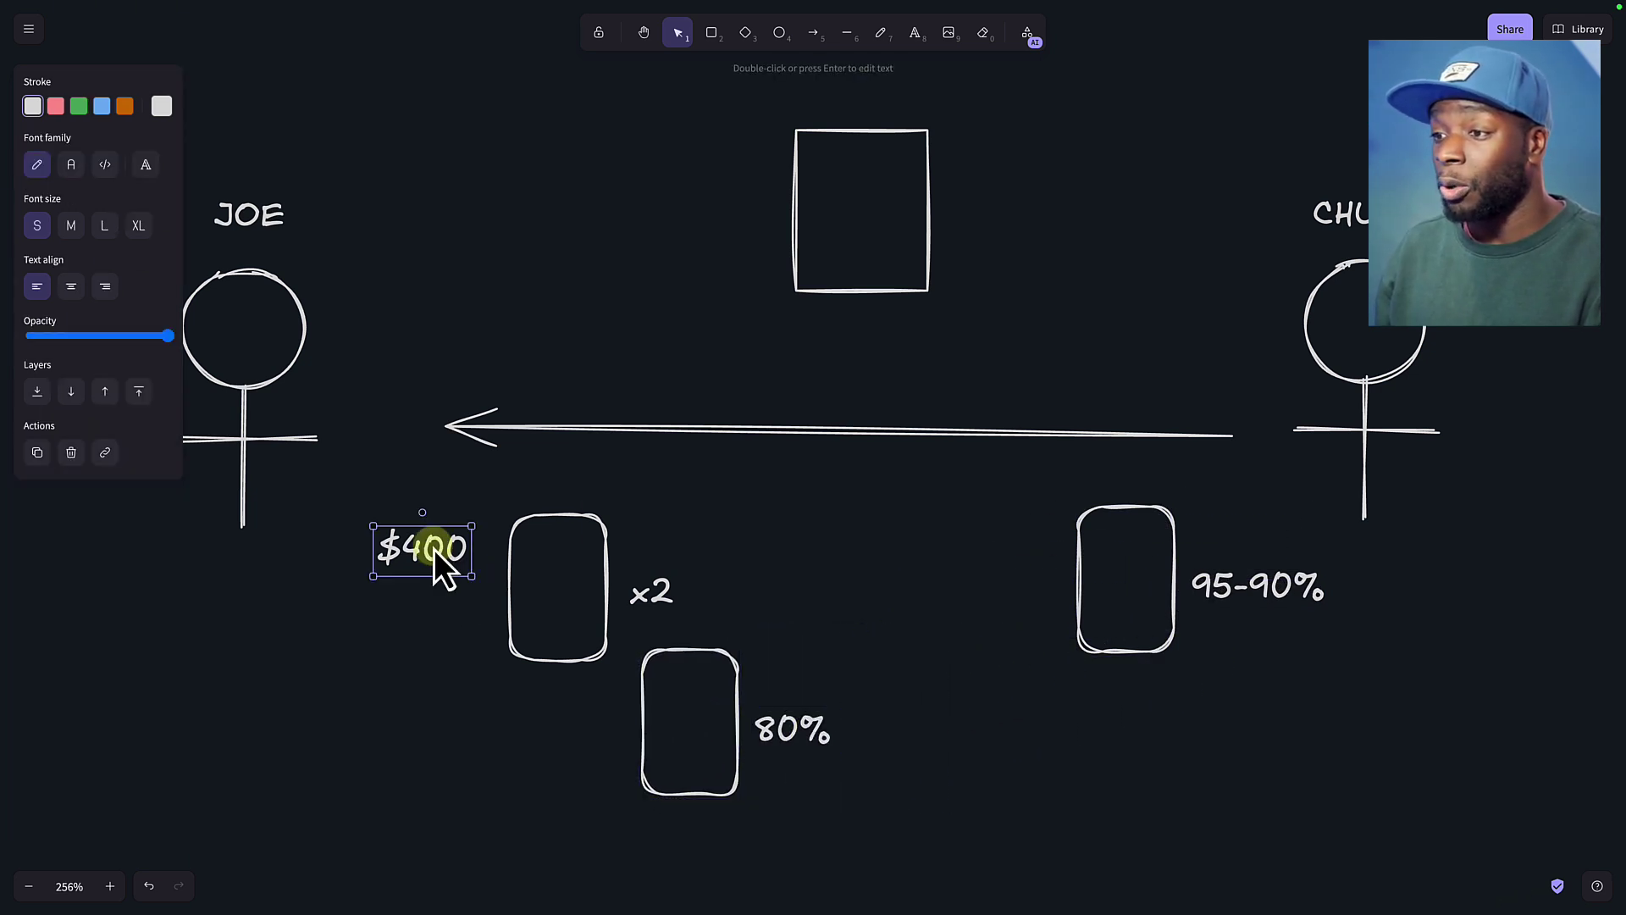
pyautogui.moveTo(436, 562); pyautogui.dragTo(432, 576)
pyautogui.doubleClick(433, 586)
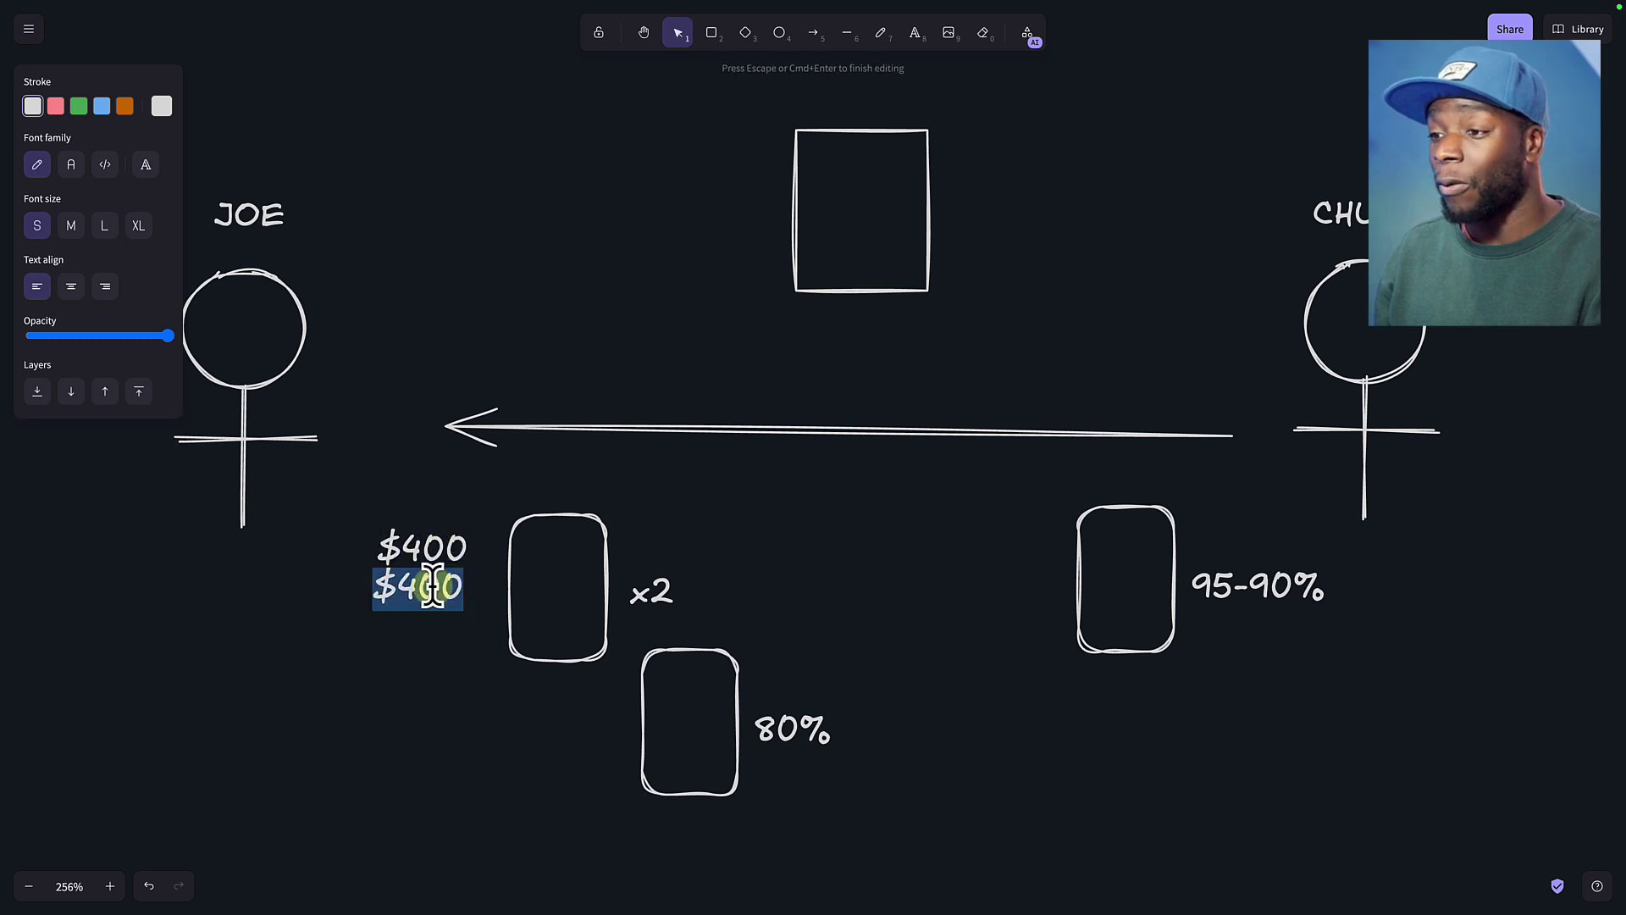
pyautogui.write('-$10')
pyautogui.press('Escape')
# - Draw an arrow pointing at the document with an SLA label at its tail
pyautogui.press('a')
pyautogui.scroll(3, 944, 378)
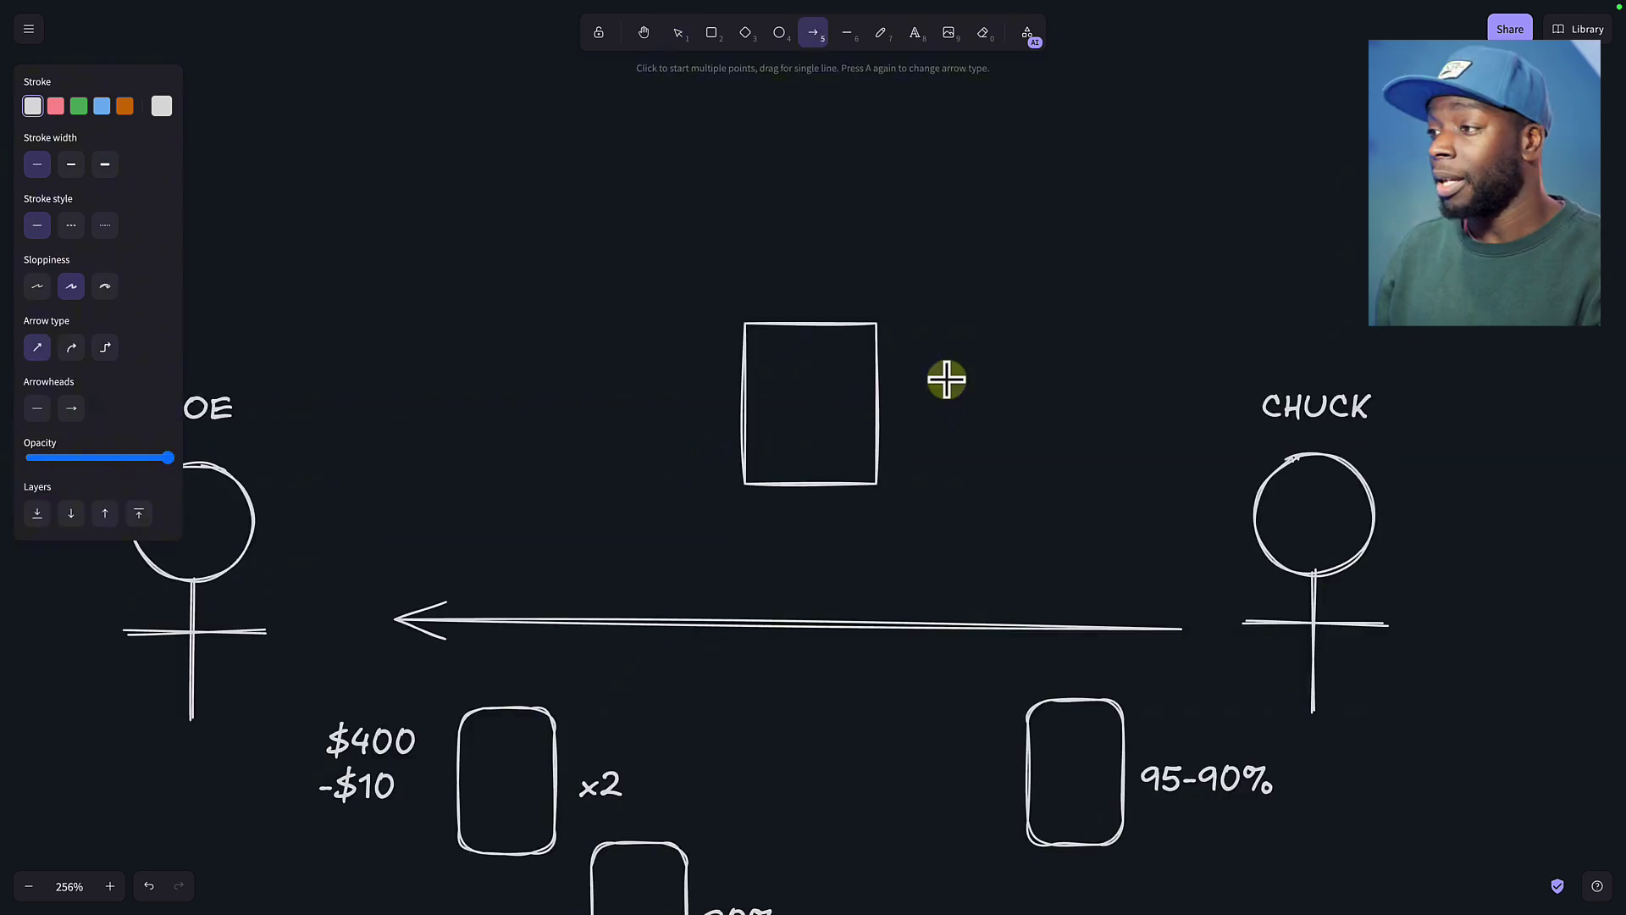
pyautogui.moveTo(1041, 297); pyautogui.dragTo(903, 398)
pyautogui.doubleClick(1085, 284)
pyautogui.write('$4')
pyautogui.press('Escape')
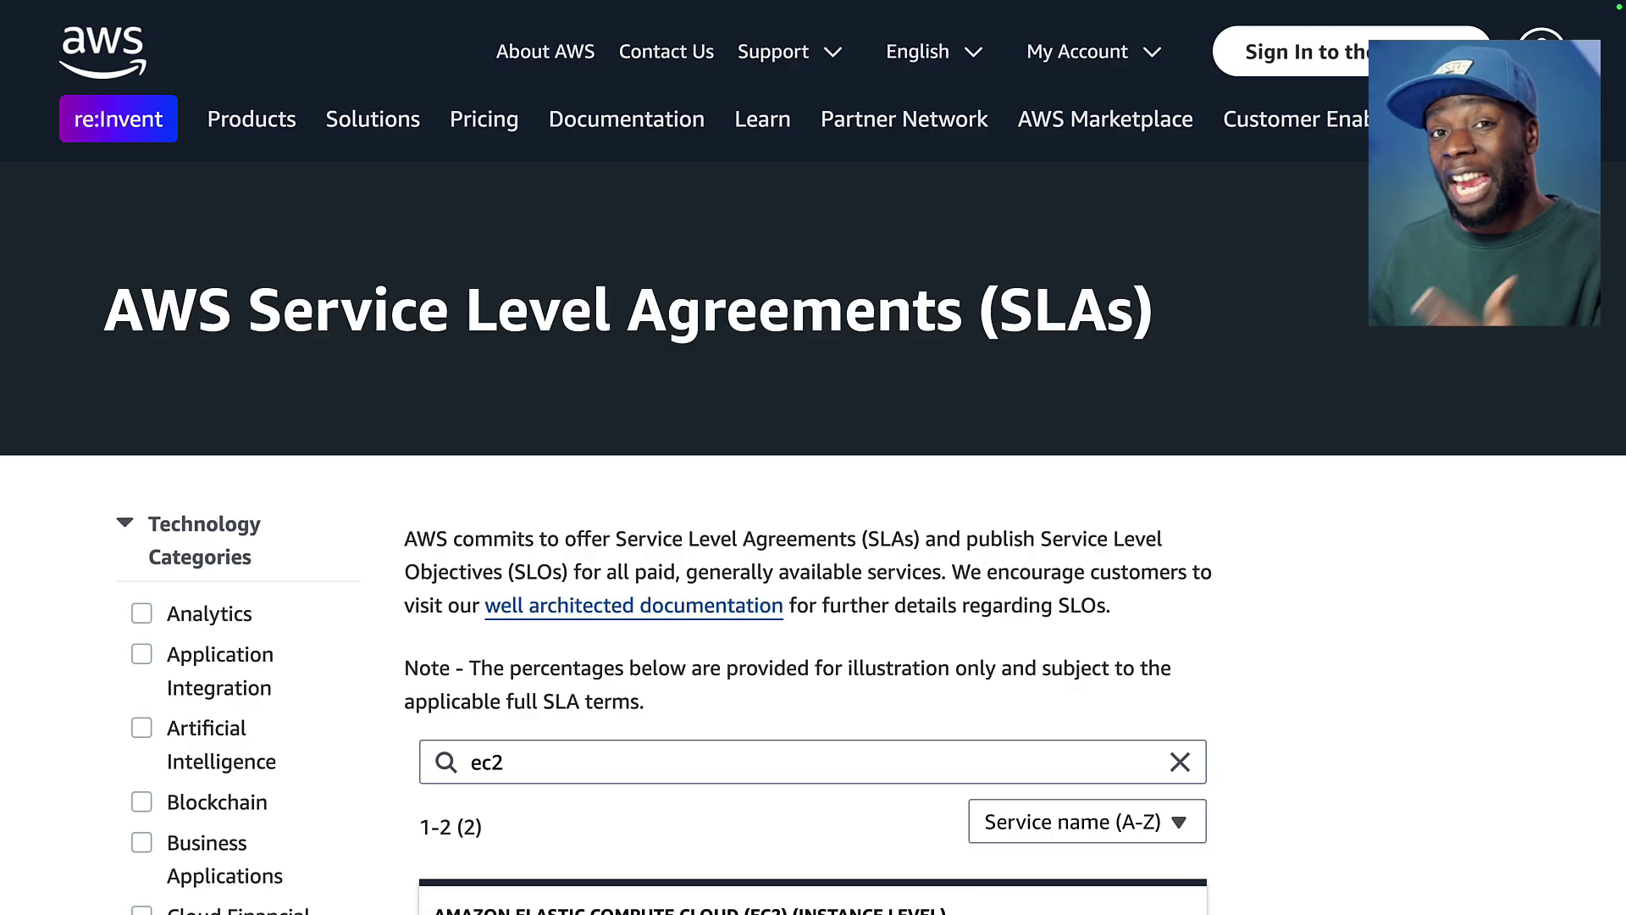
# - Scroll the AWS SLA page down to the EC2 Monthly Uptime Percentage service credit table
pyautogui.scroll(-1, 813, 508)
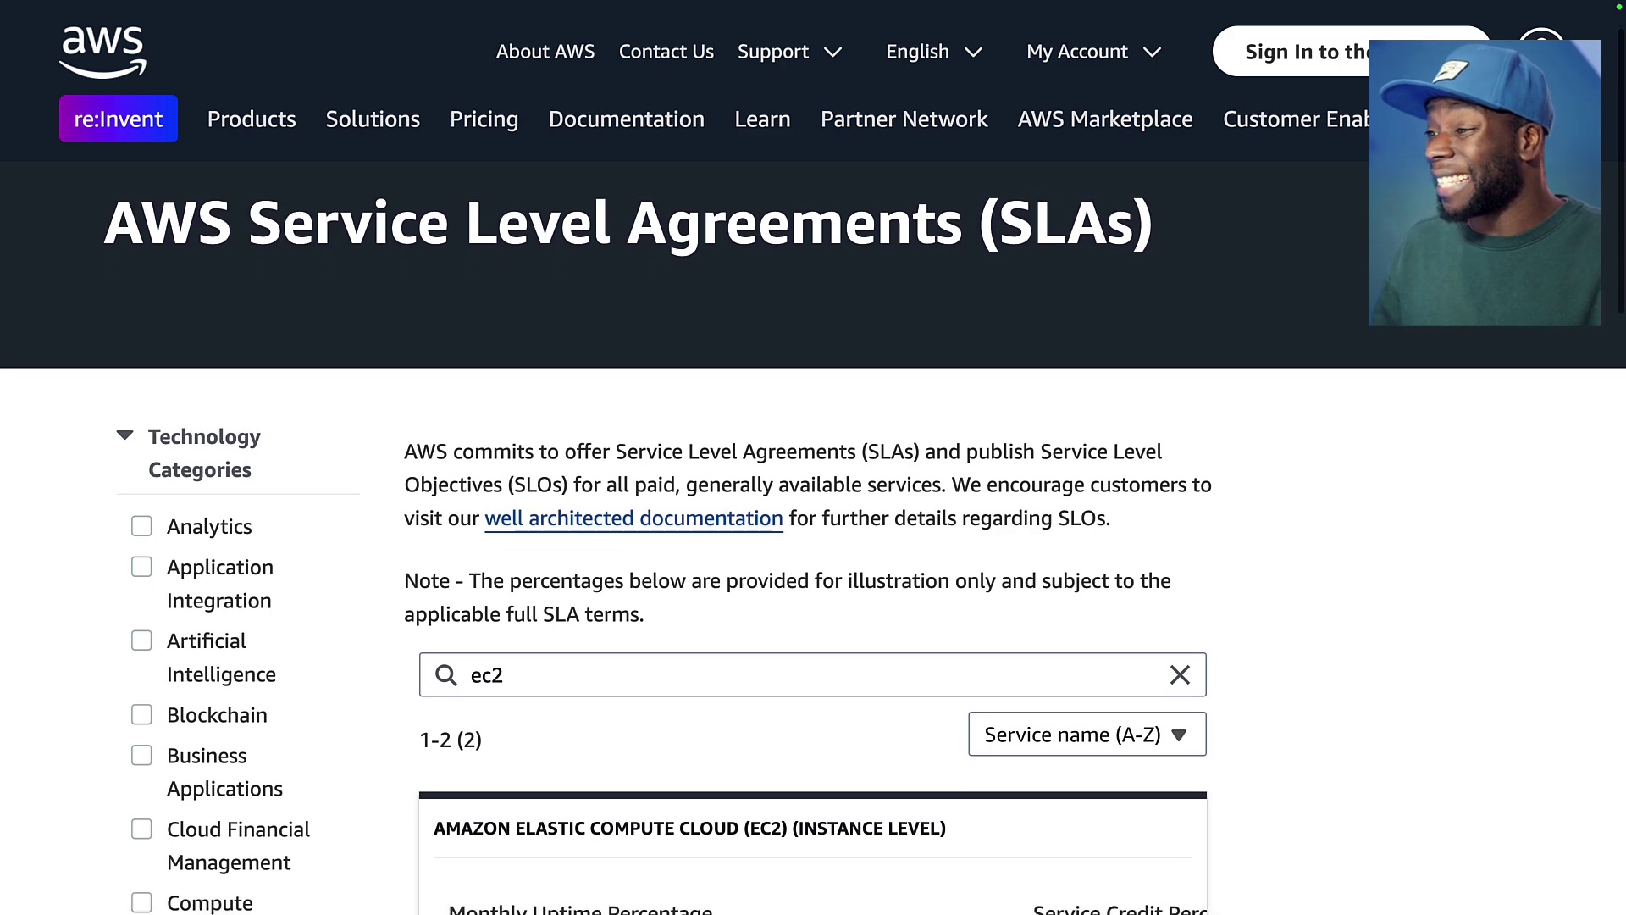
pyautogui.scroll(-5, 813, 534)
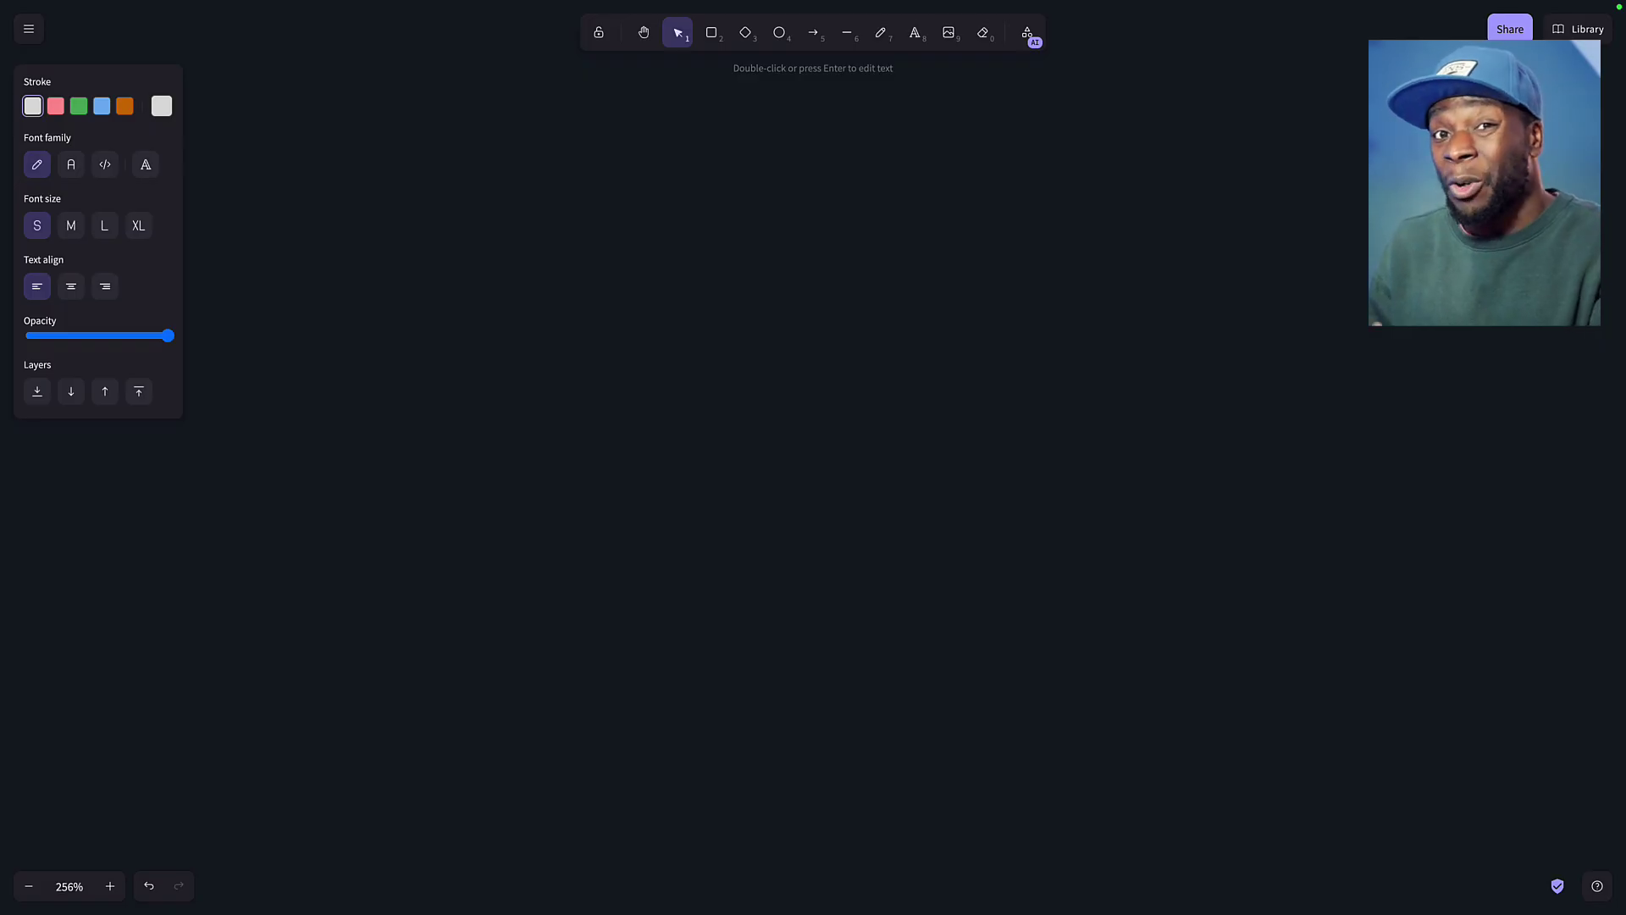
# - Write the monthly-minutes calculation 30*24*60=43,200
pyautogui.write('30*24')
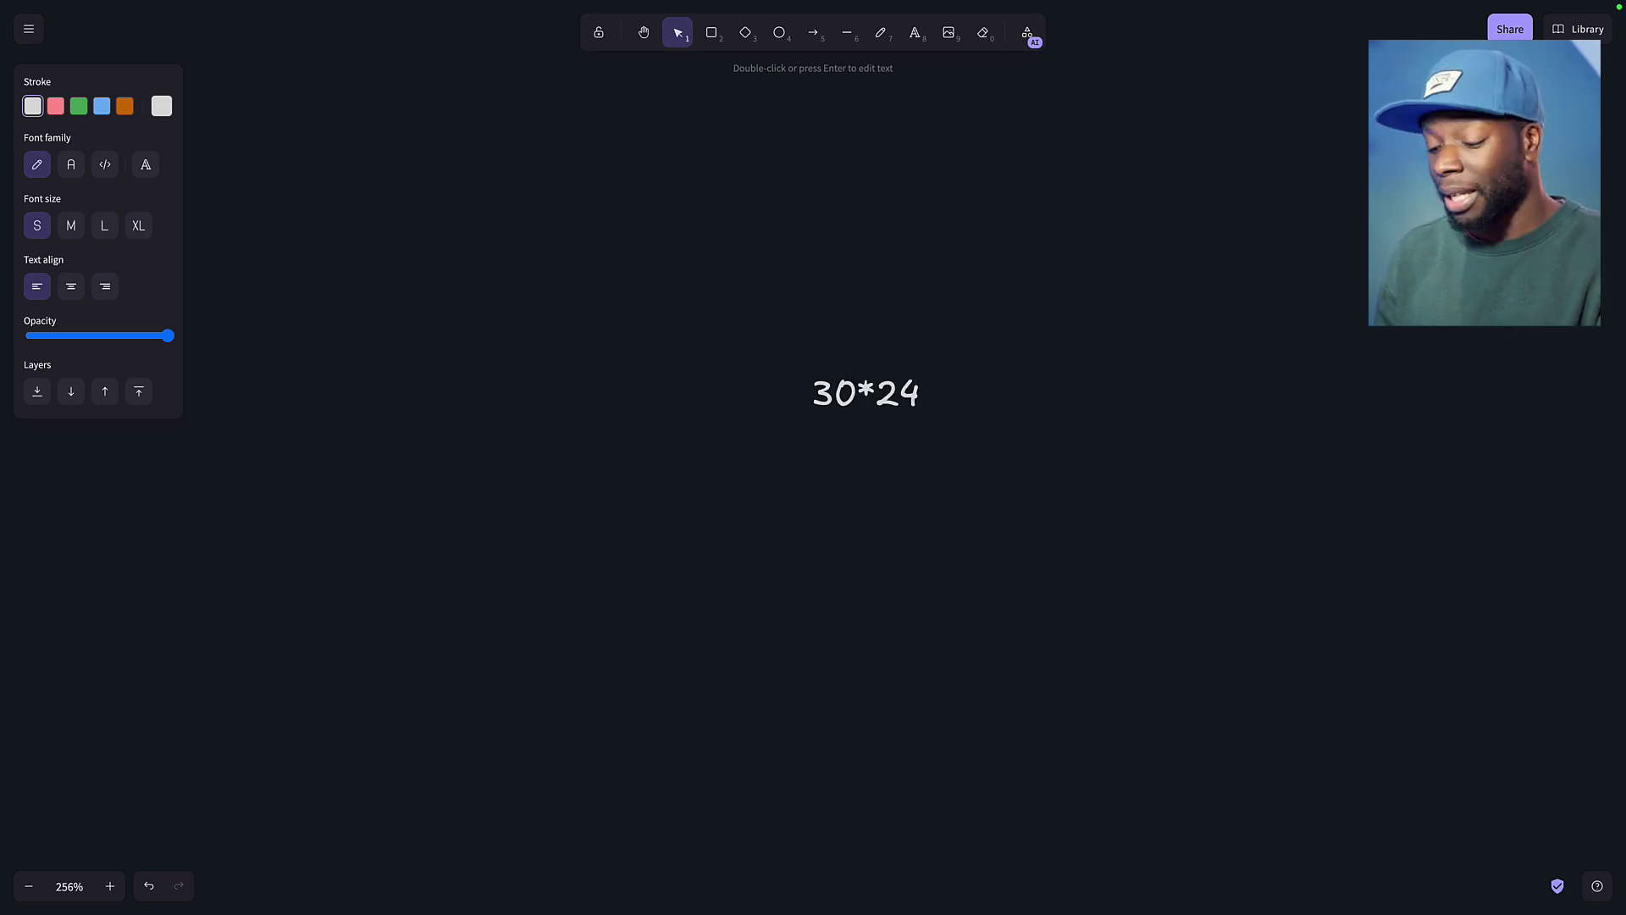
pyautogui.write('*60')
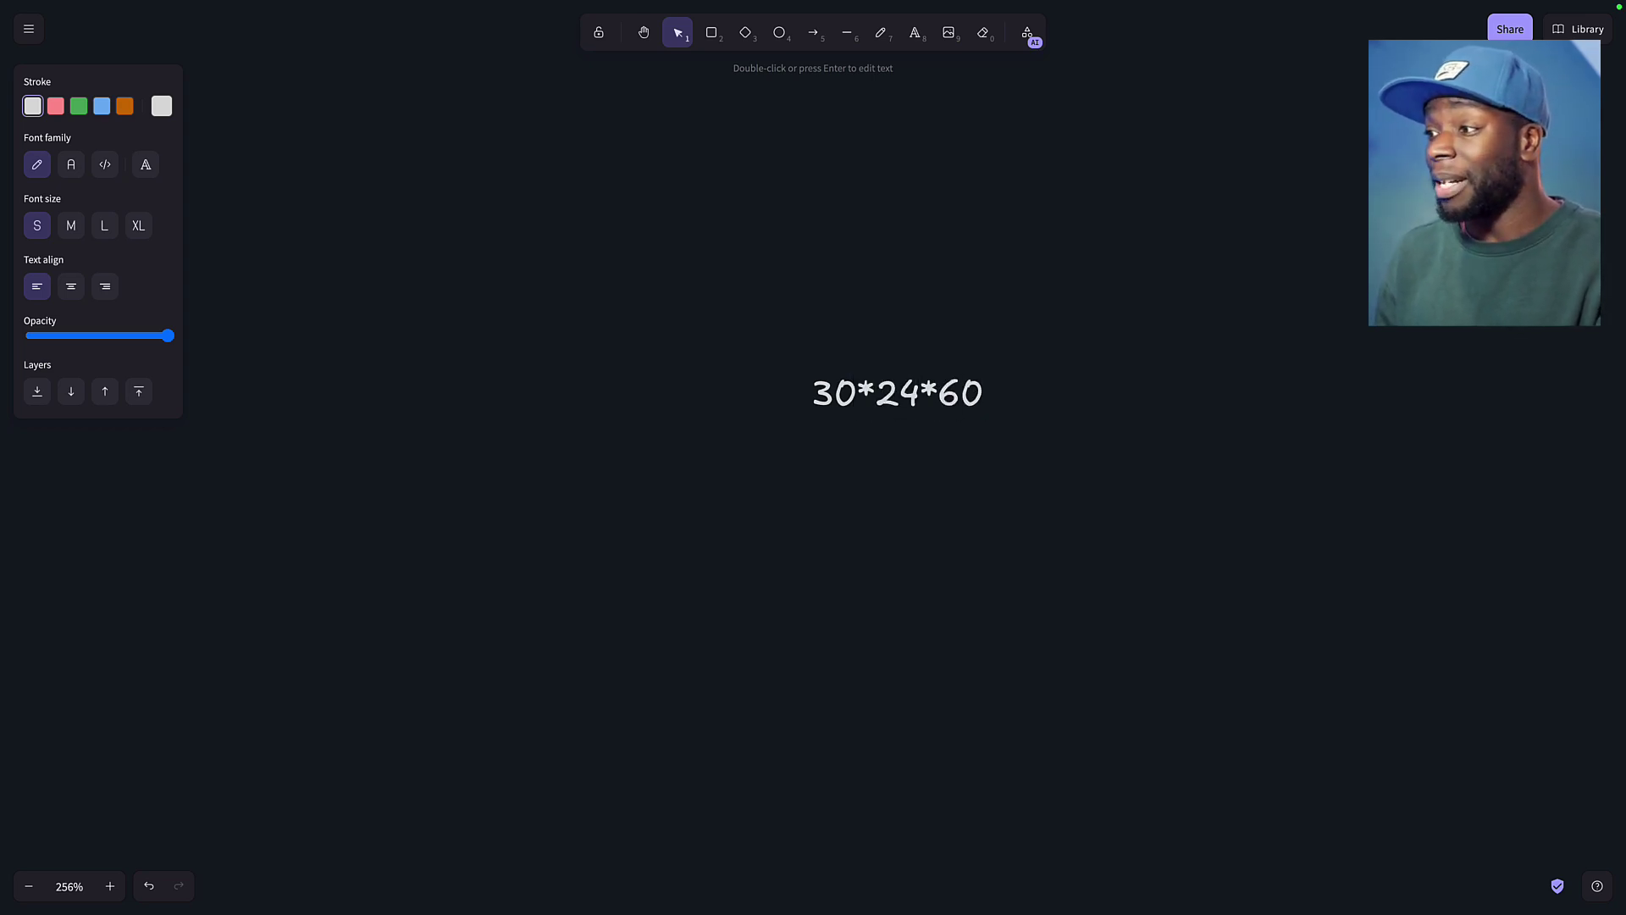
pyautogui.write('=43')
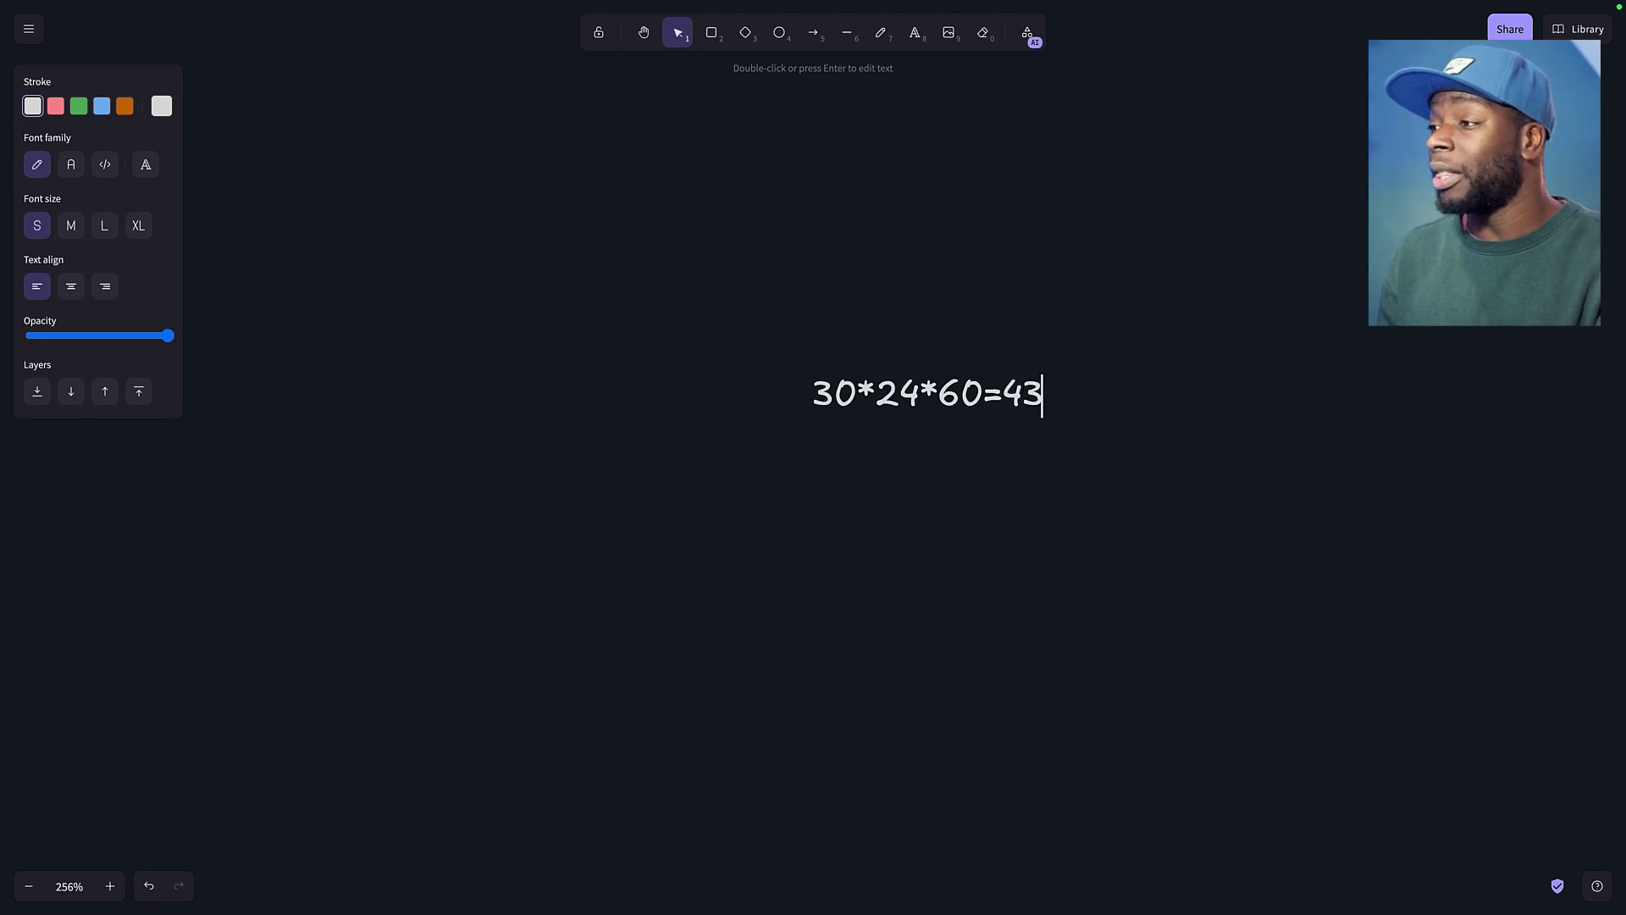
pyautogui.write(',200')
pyautogui.press('Left')
pyautogui.press('Left')
pyautogui.press('Left')
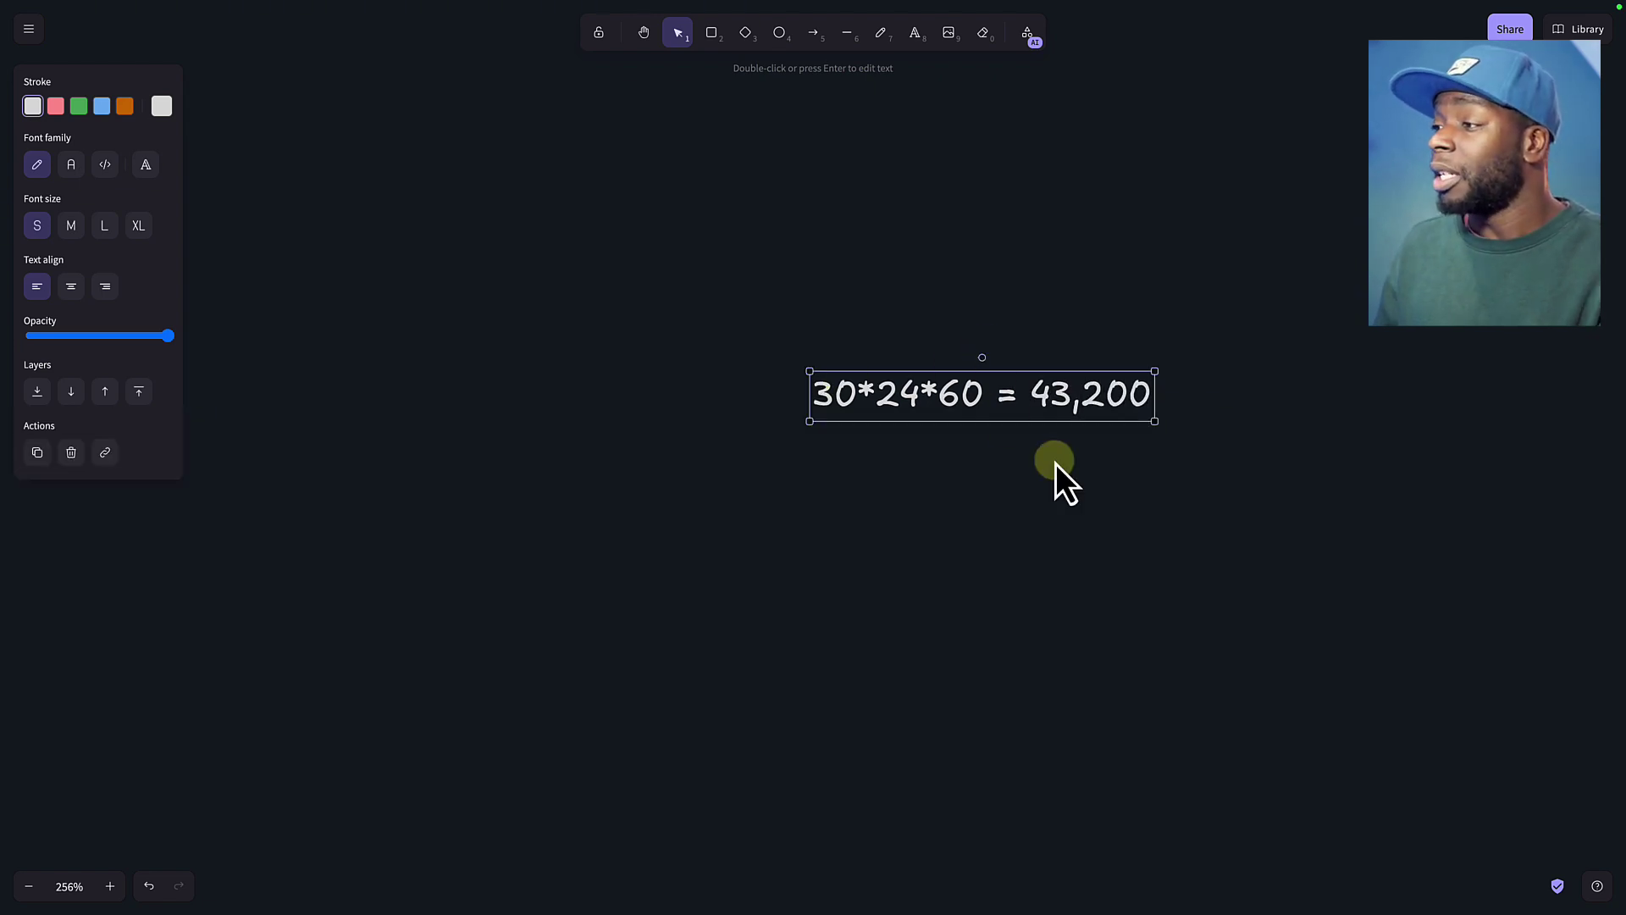
pyautogui.click(1060, 480)
pyautogui.scroll(5, 1115, 392)
pyautogui.scroll(3, 1115, 398)
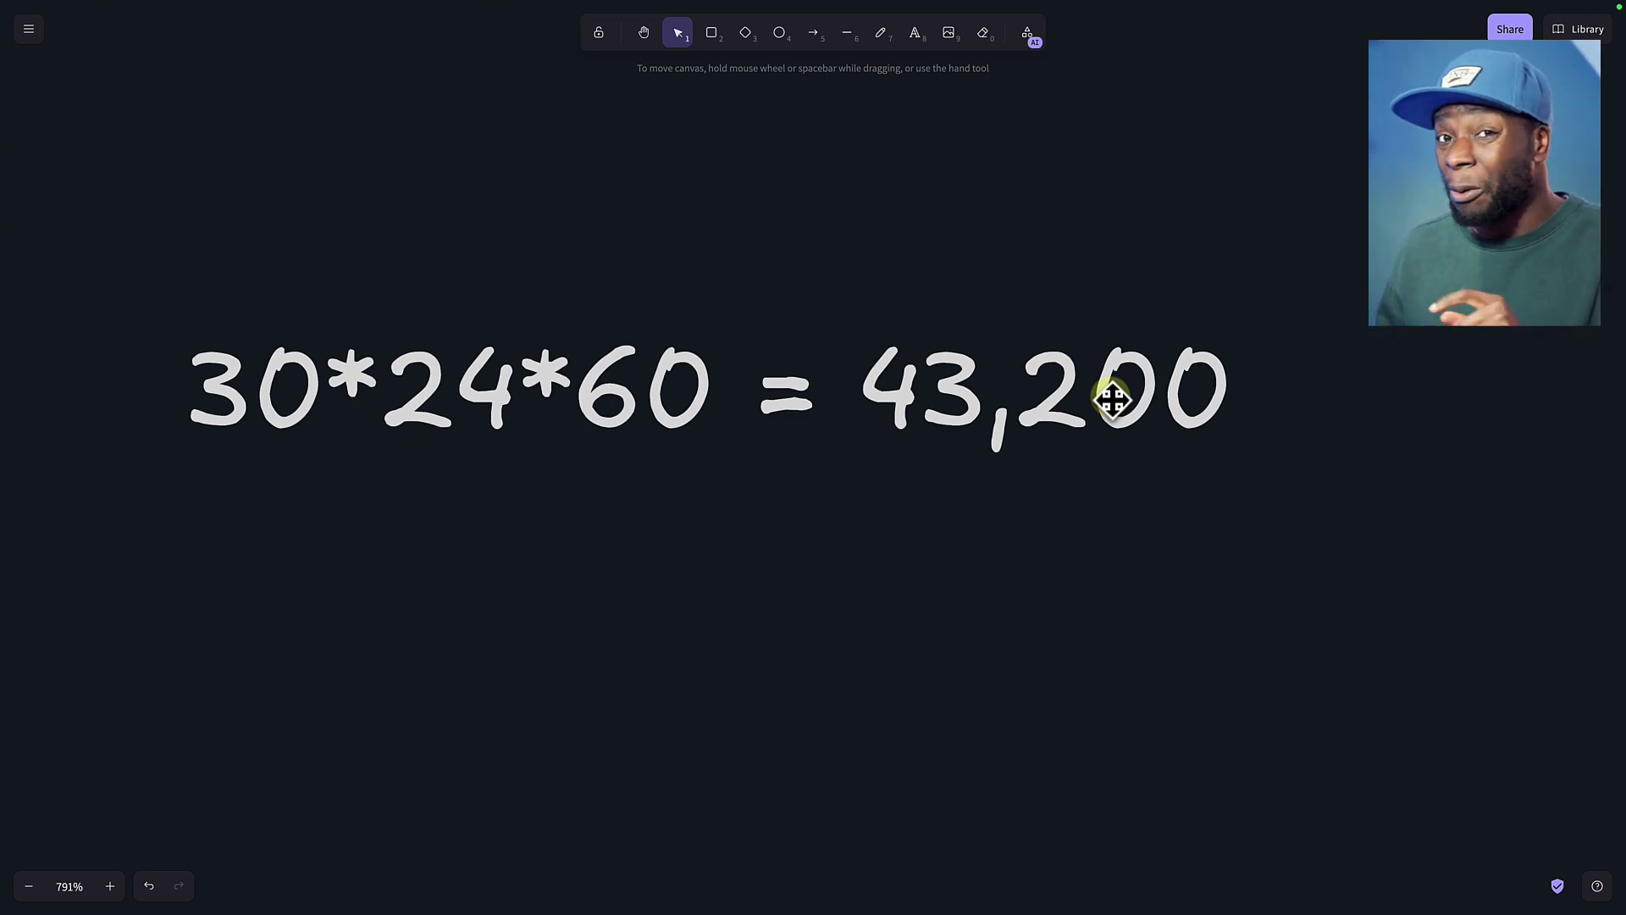
# - Add the downtime line '259.2 = 4hours 20 mins' beneath the calculation
pyautogui.doubleClick(1112, 398)
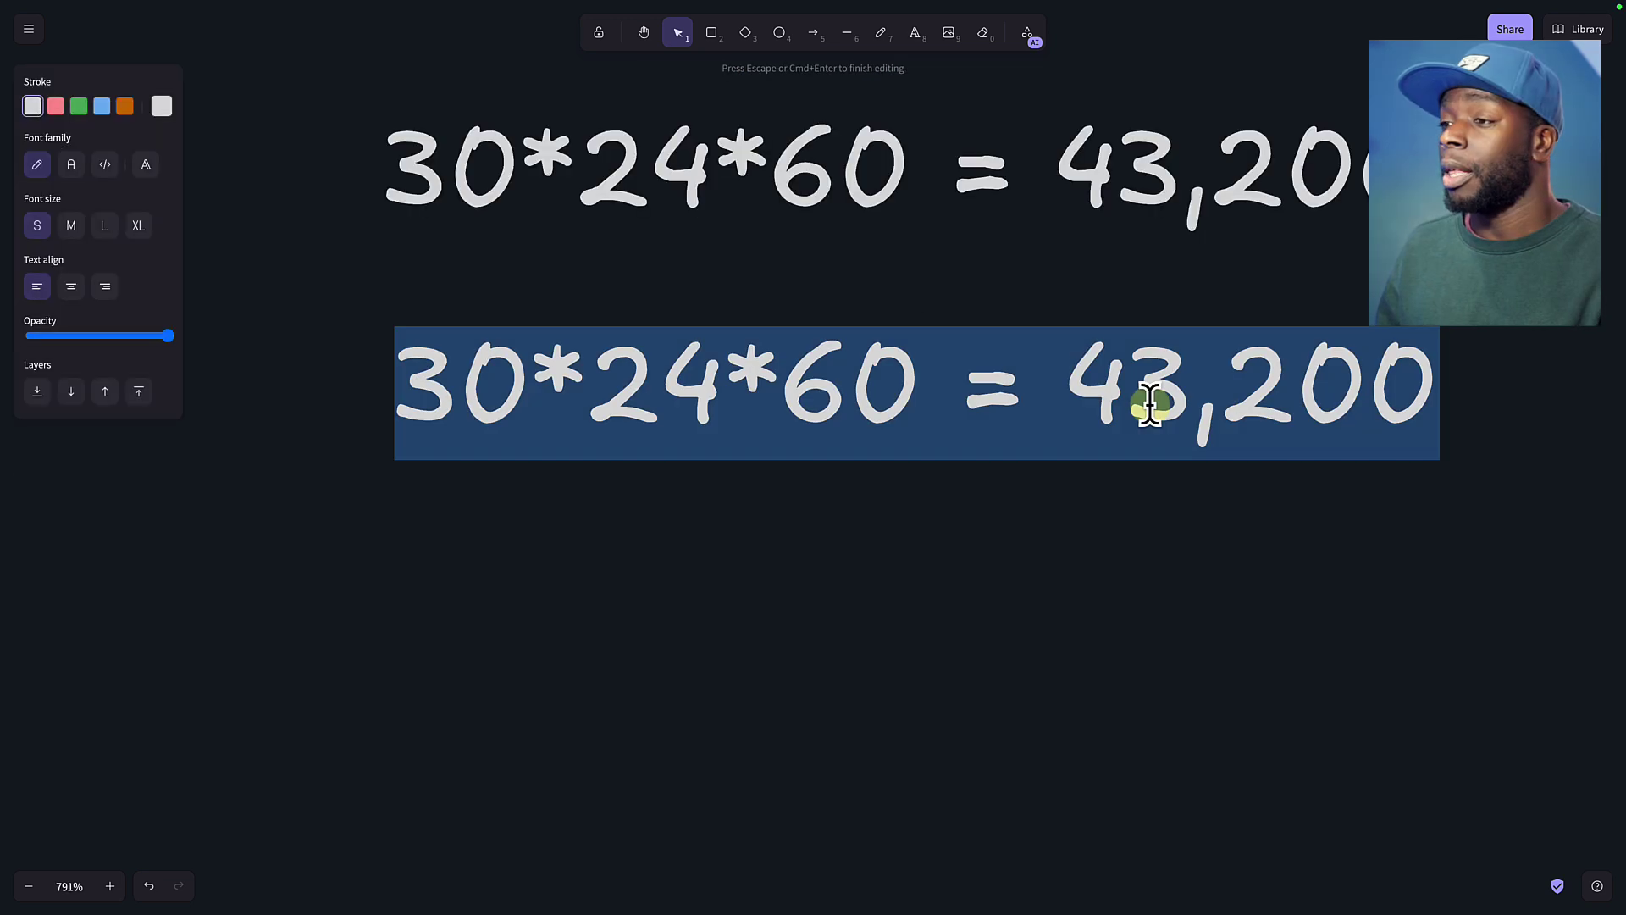
pyautogui.write('259')
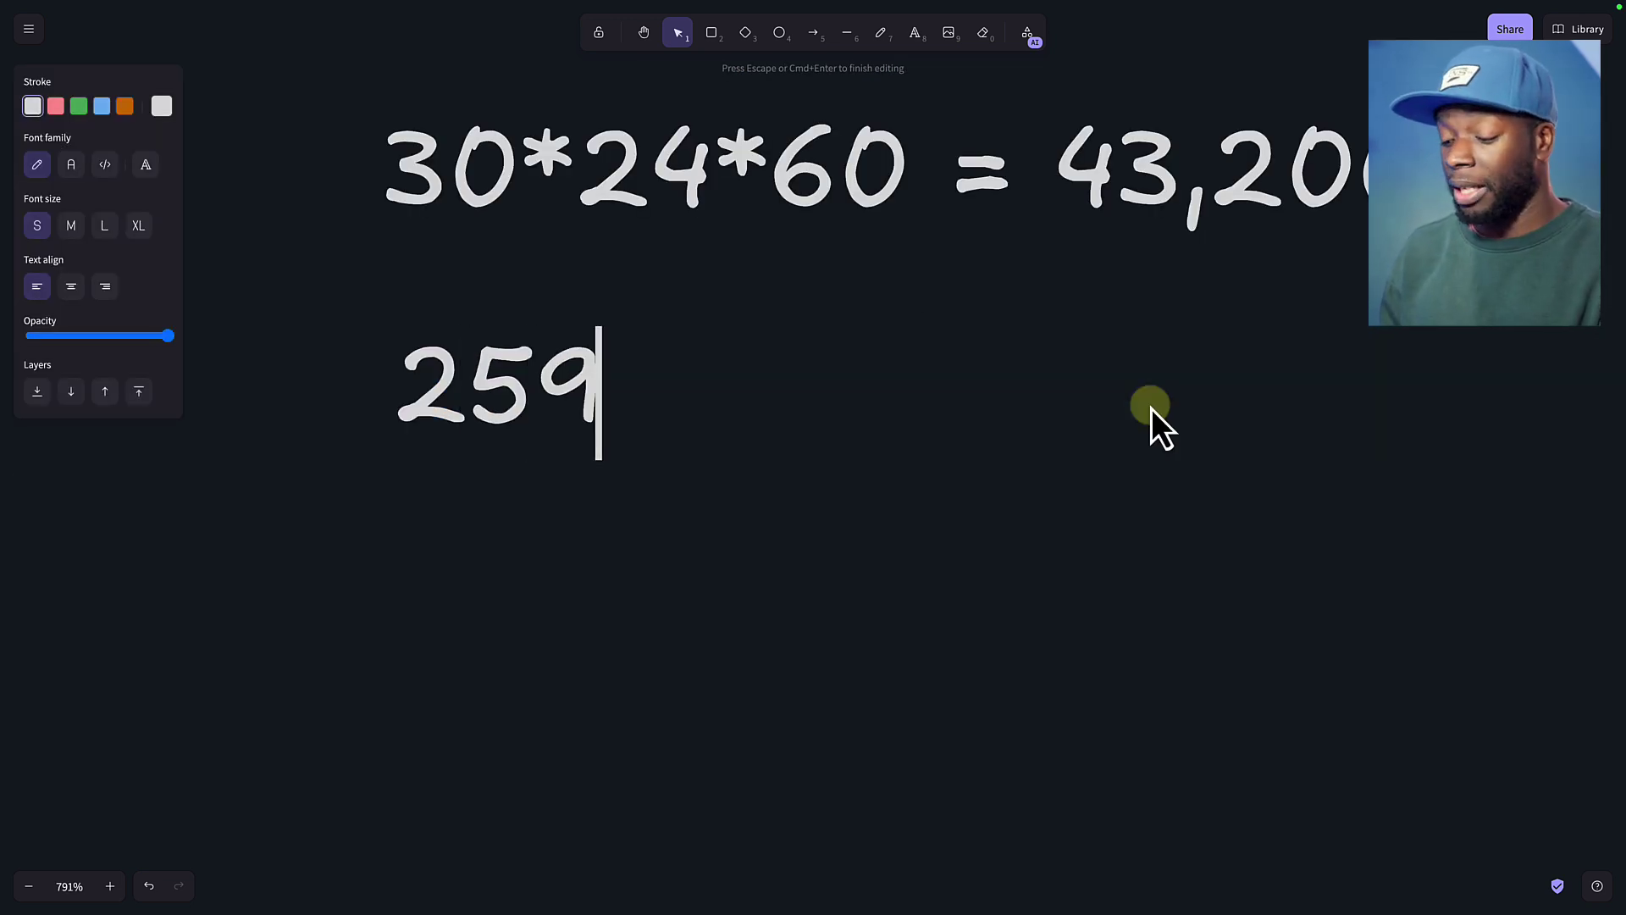
pyautogui.write('.2')
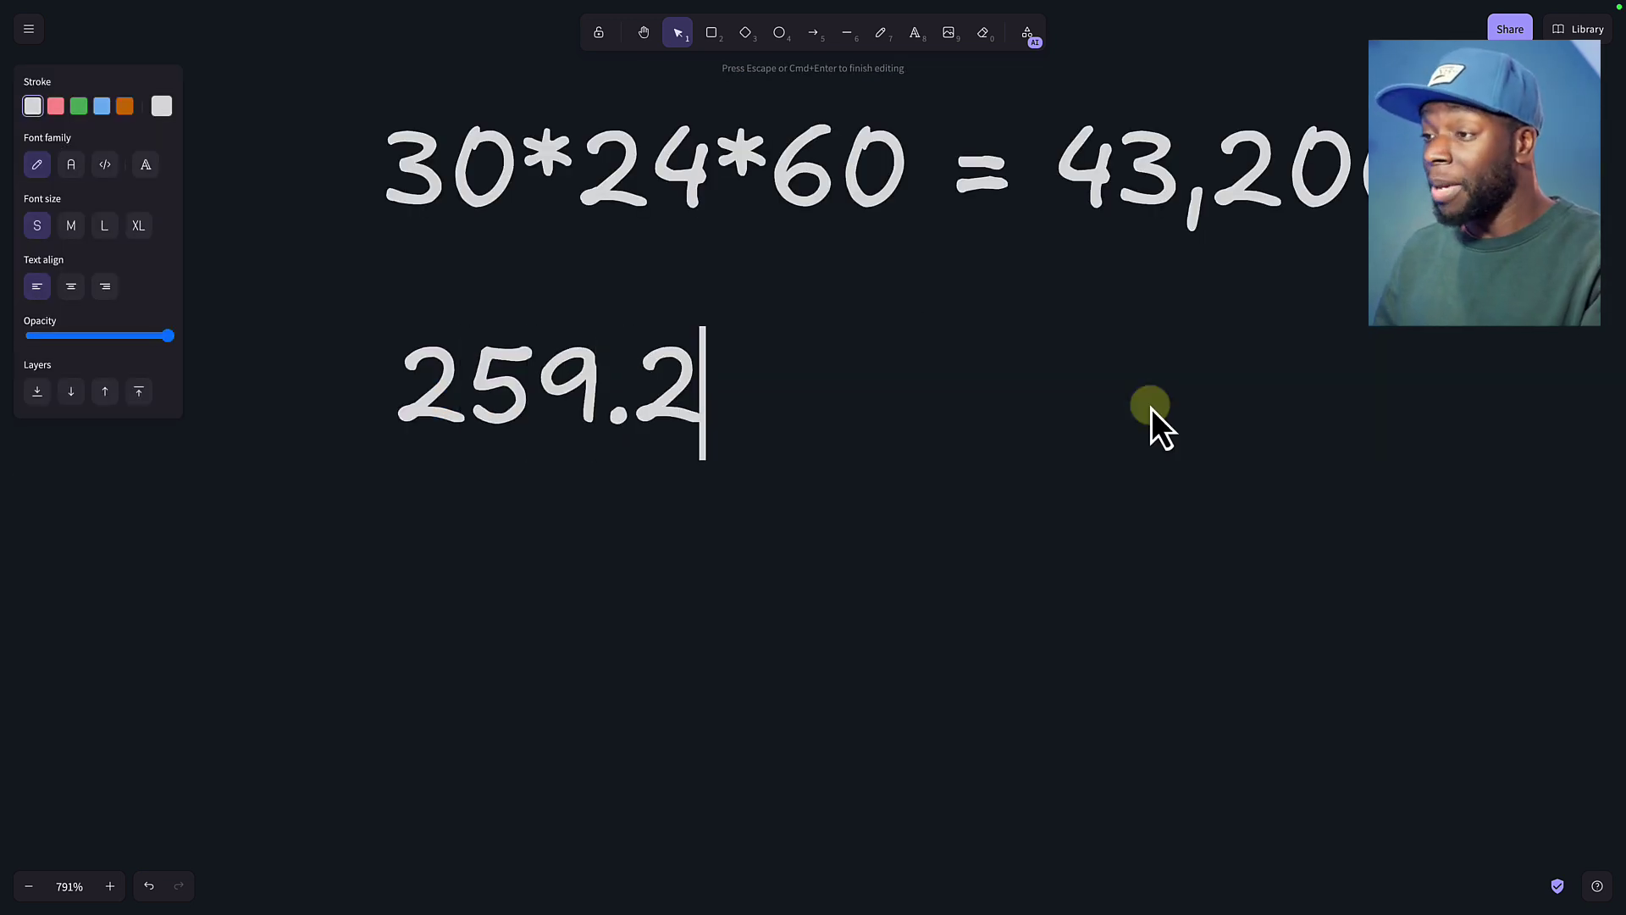
pyautogui.write(' =')
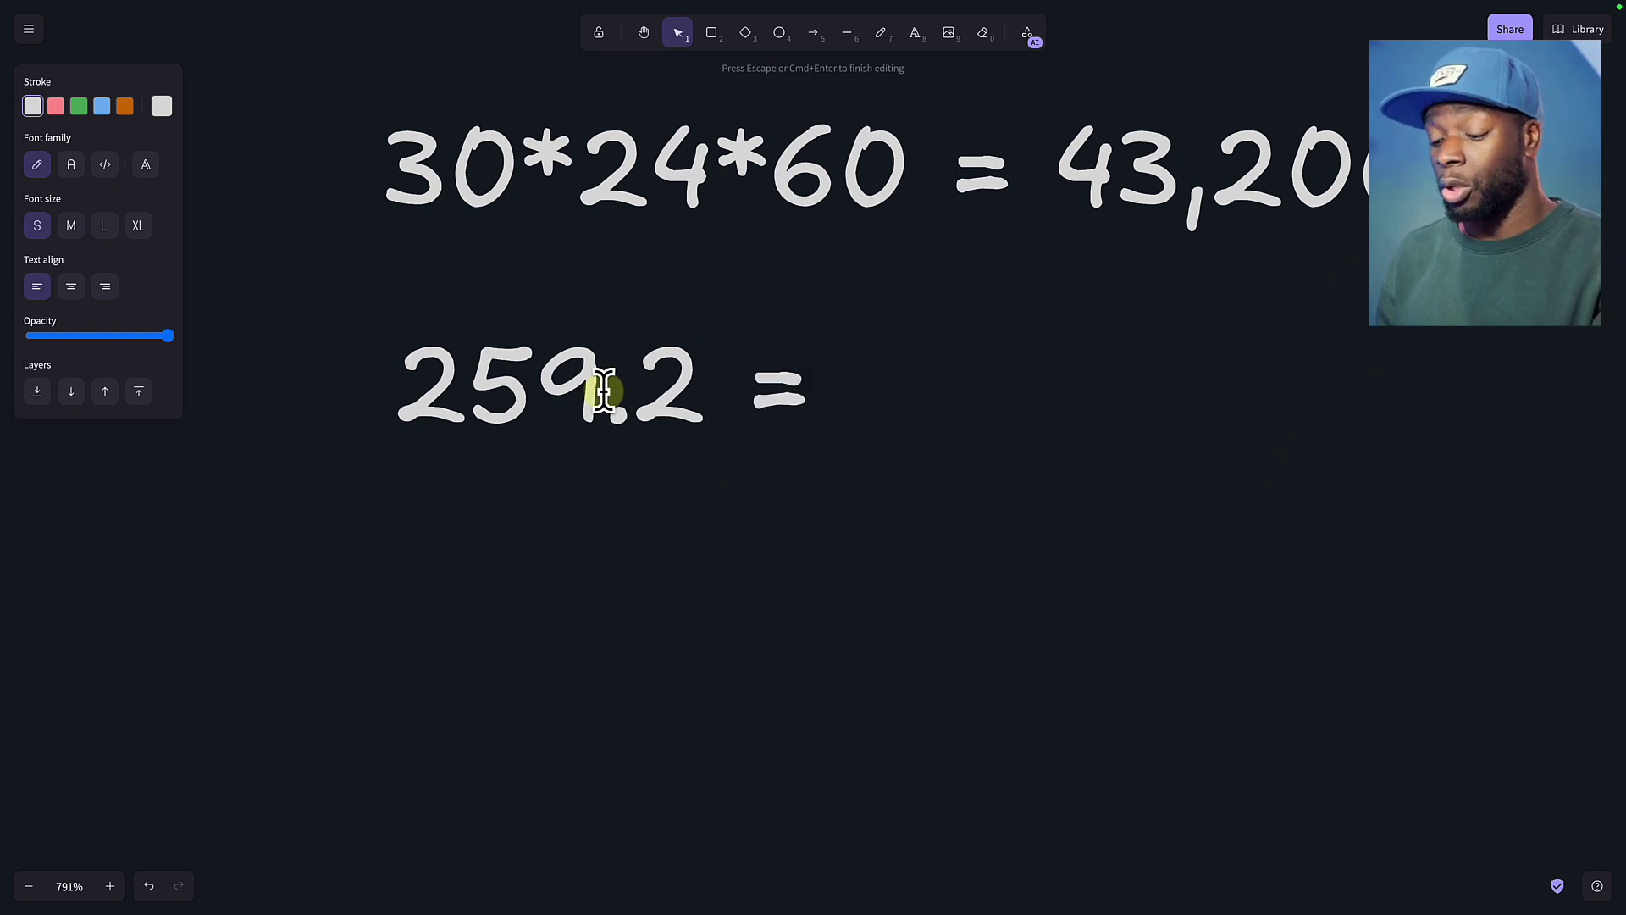
pyautogui.write(' 4hours 20 mins')
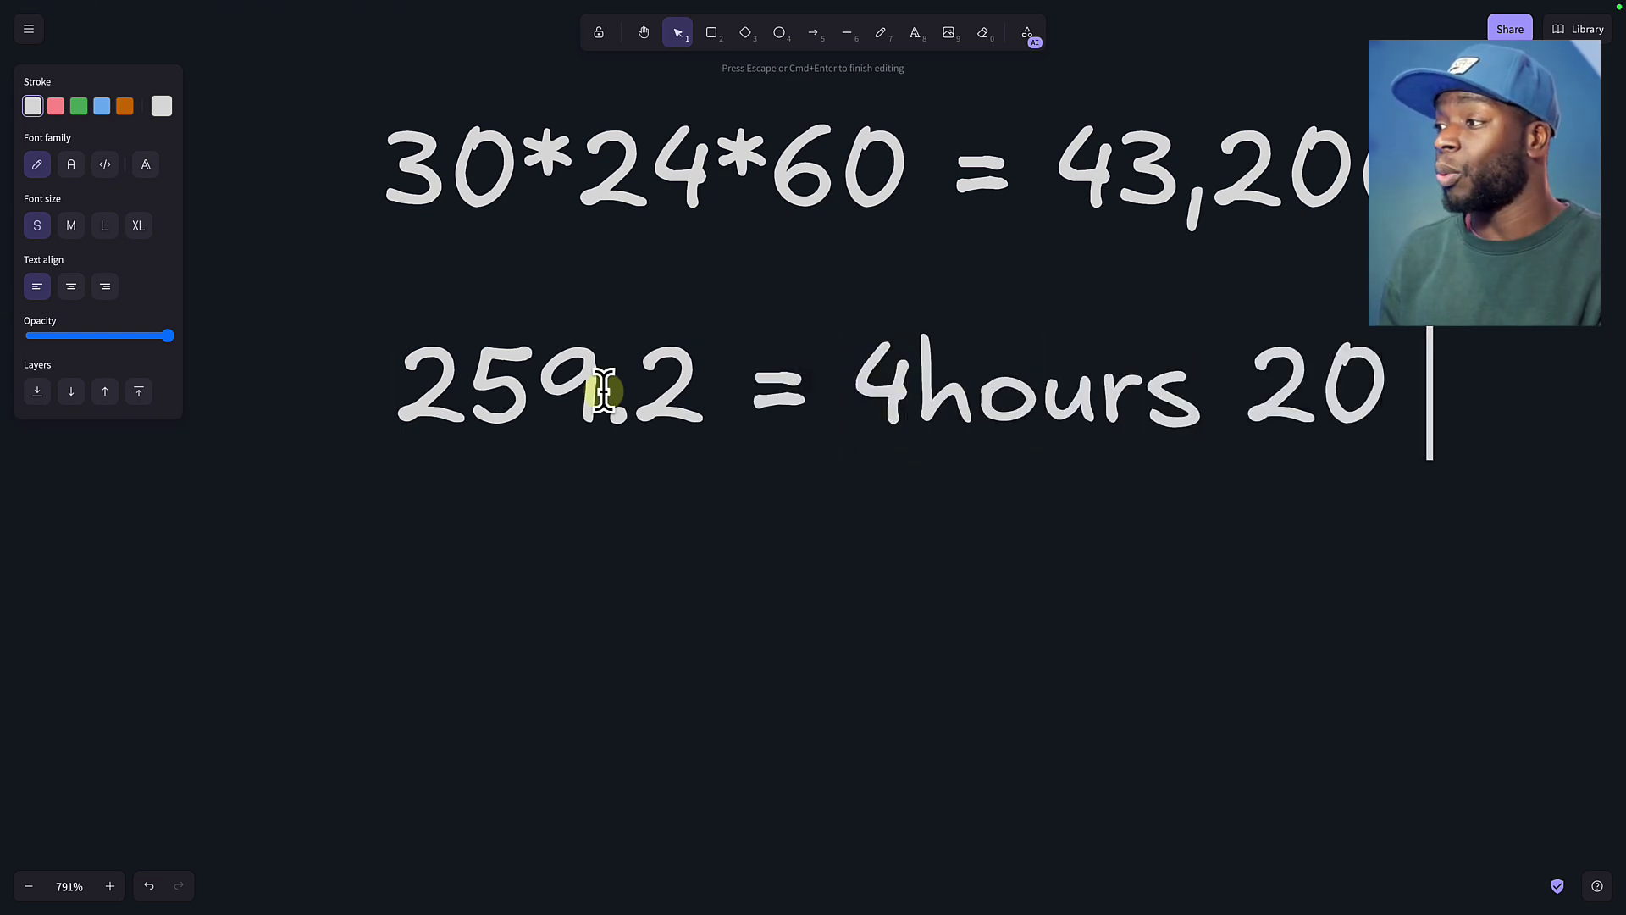
pyautogui.click(786, 515)
pyautogui.scroll(-3, 786, 515)
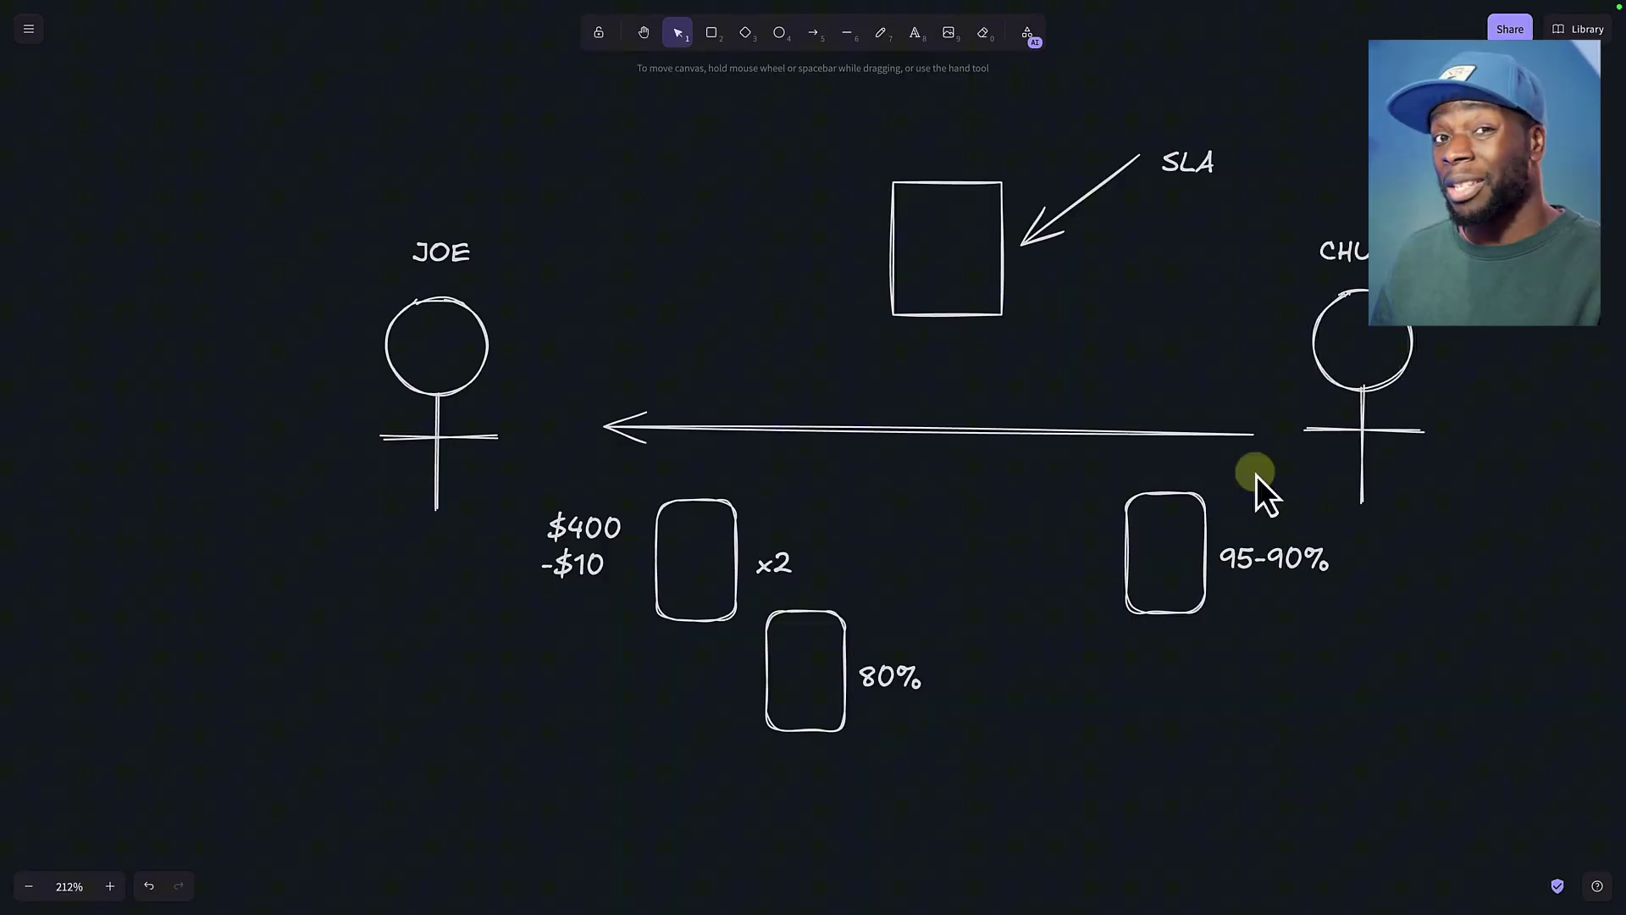
# - Draw three horizontal text lines inside the SLA document, the last one shorter
pyautogui.scroll(5, 1171, 231)
pyautogui.scroll(2, 1170, 231)
pyautogui.press('l')
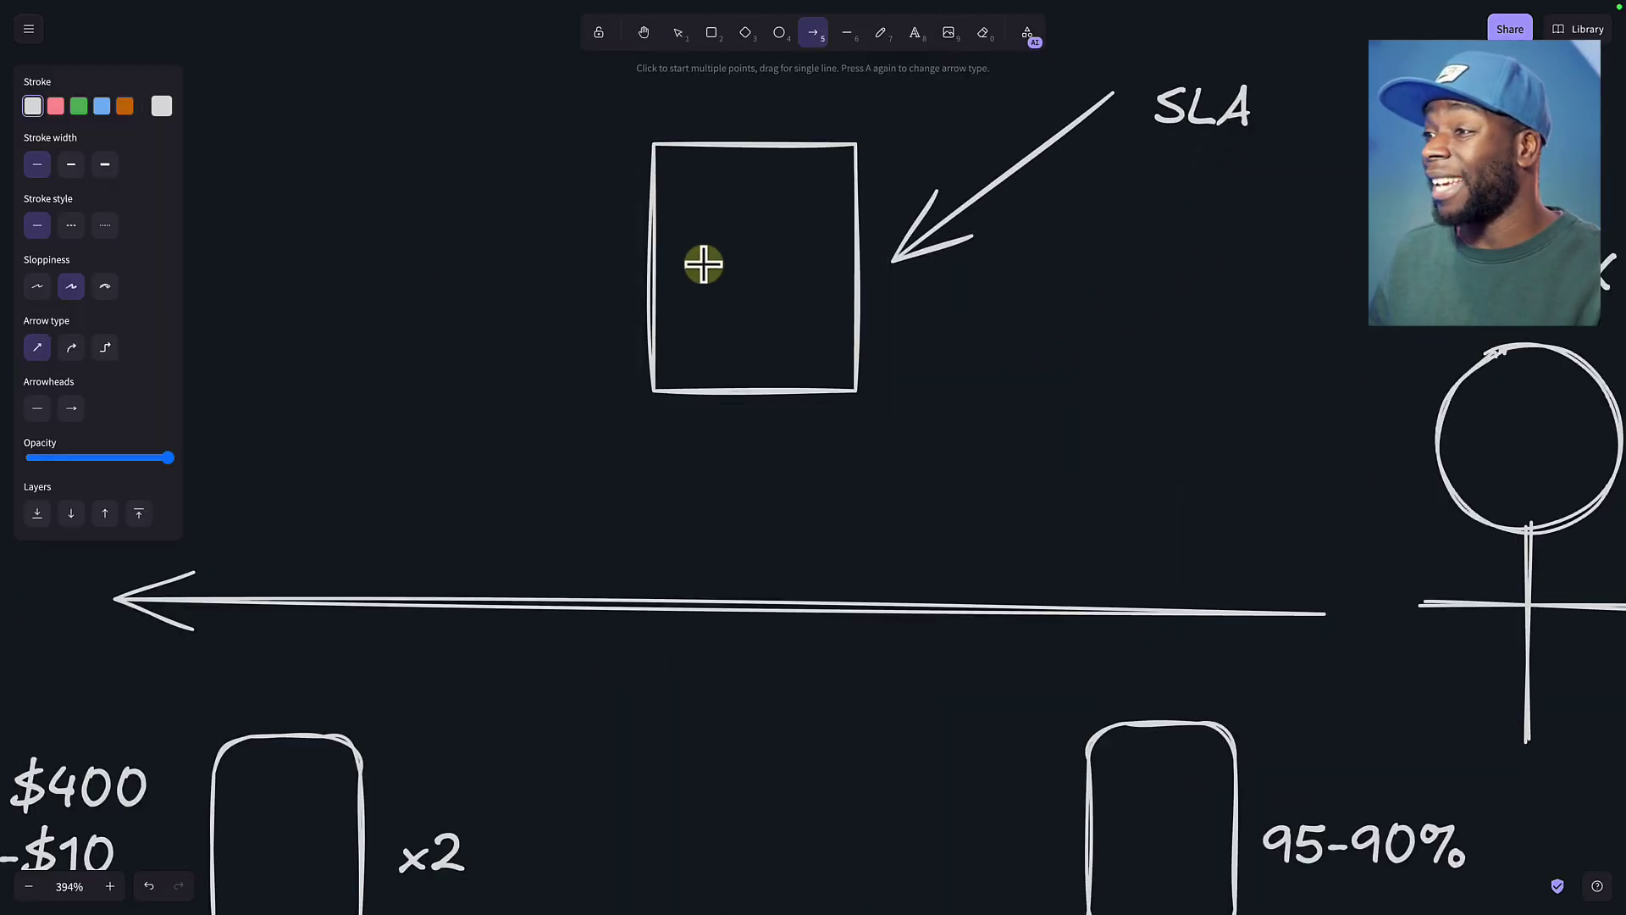
pyautogui.moveTo(674, 213); pyautogui.dragTo(833, 214)
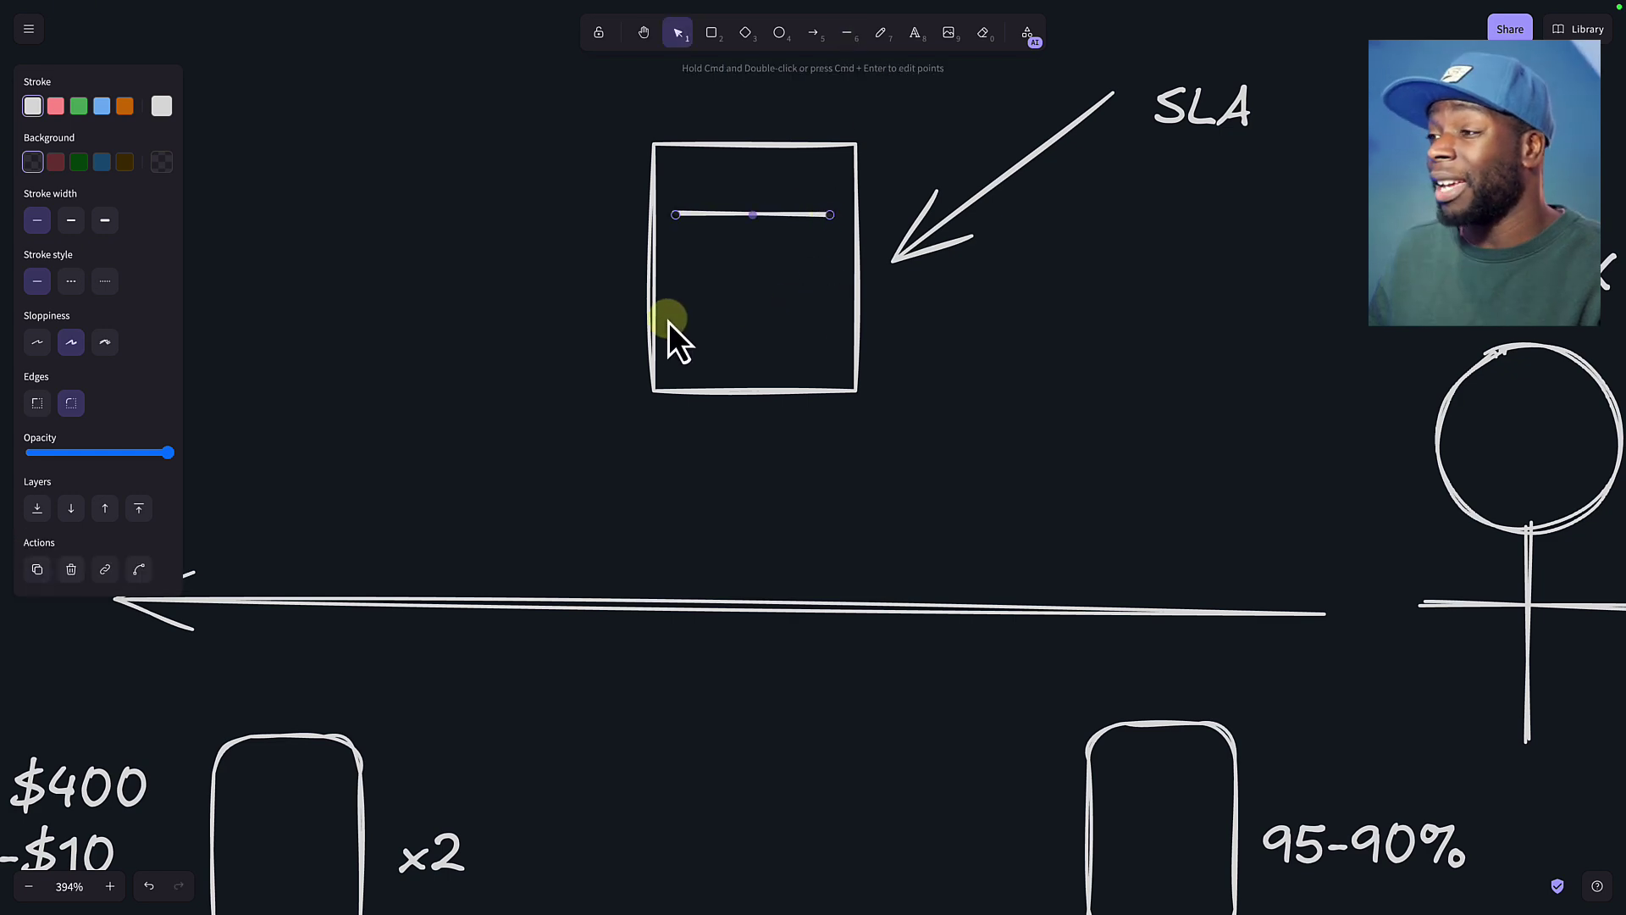
pyautogui.click(846, 35)
pyautogui.moveTo(672, 256); pyautogui.dragTo(831, 256)
pyautogui.click(846, 34)
pyautogui.moveTo(682, 314); pyautogui.dragTo(826, 315)
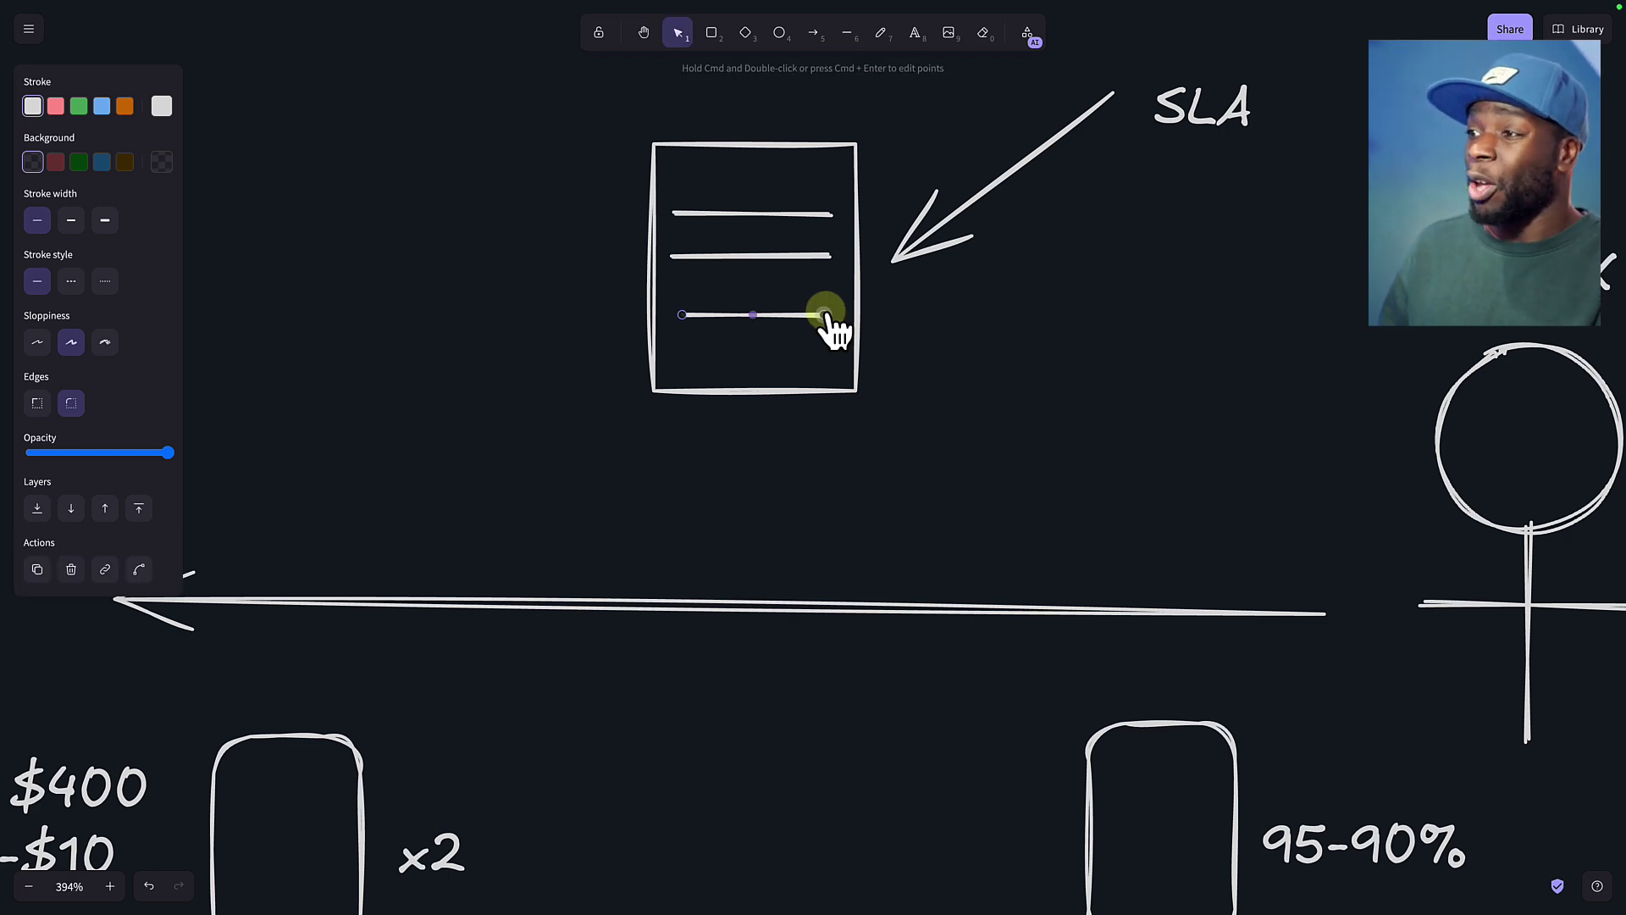
# - Add an SLO label and position it at the tail of the arrow pointing into the document
pyautogui.click(790, 214)
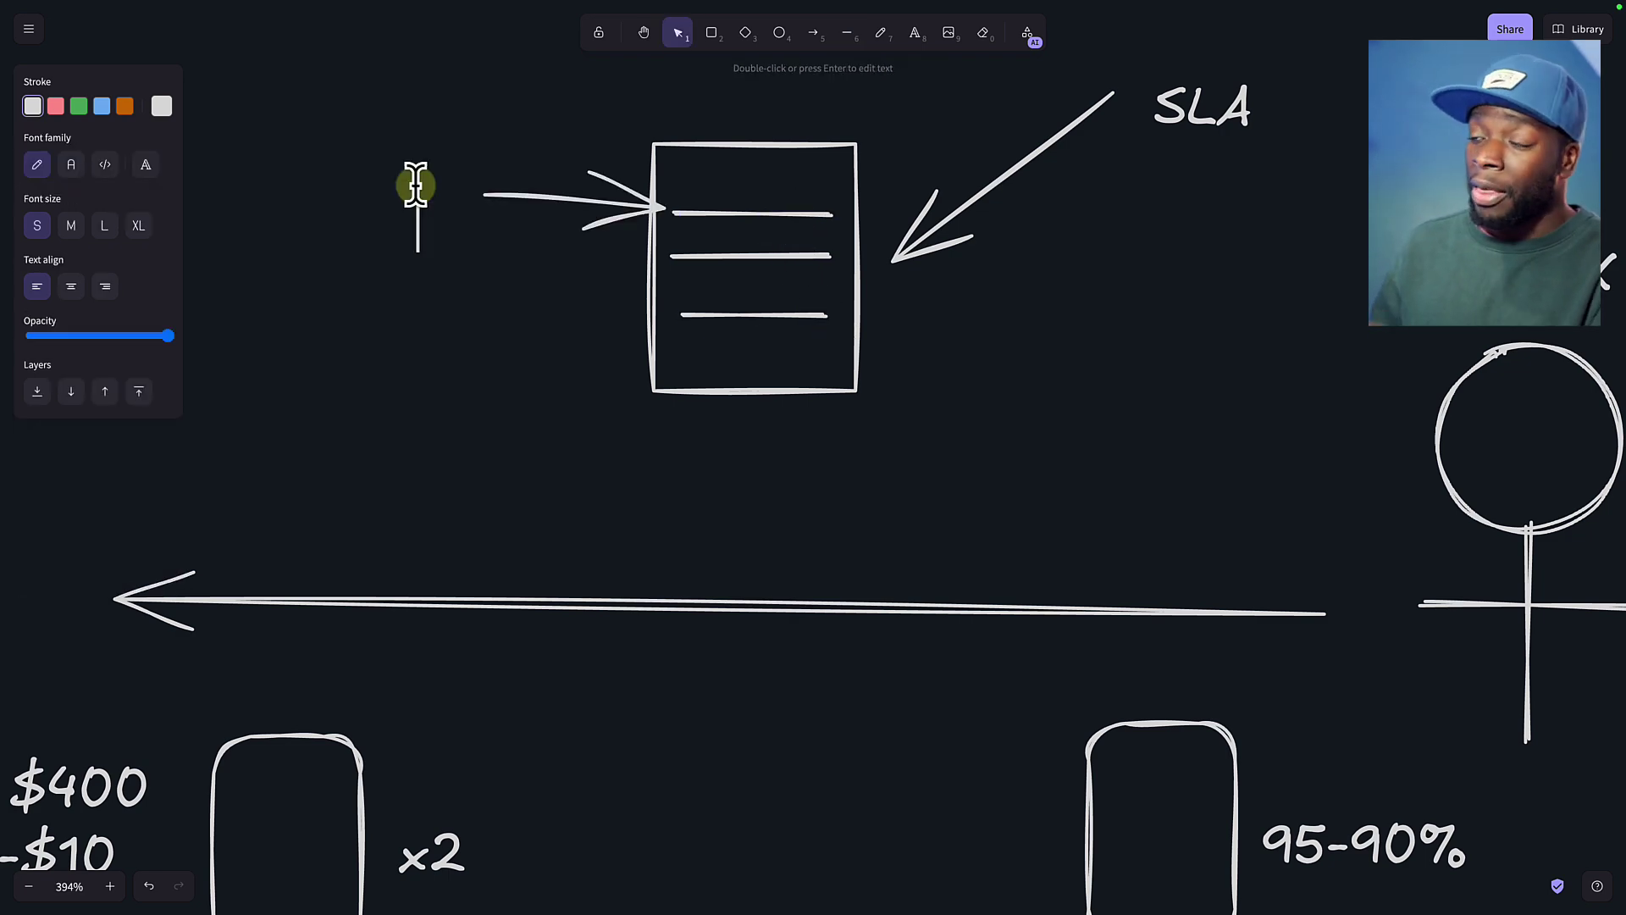
pyautogui.write('SLO')
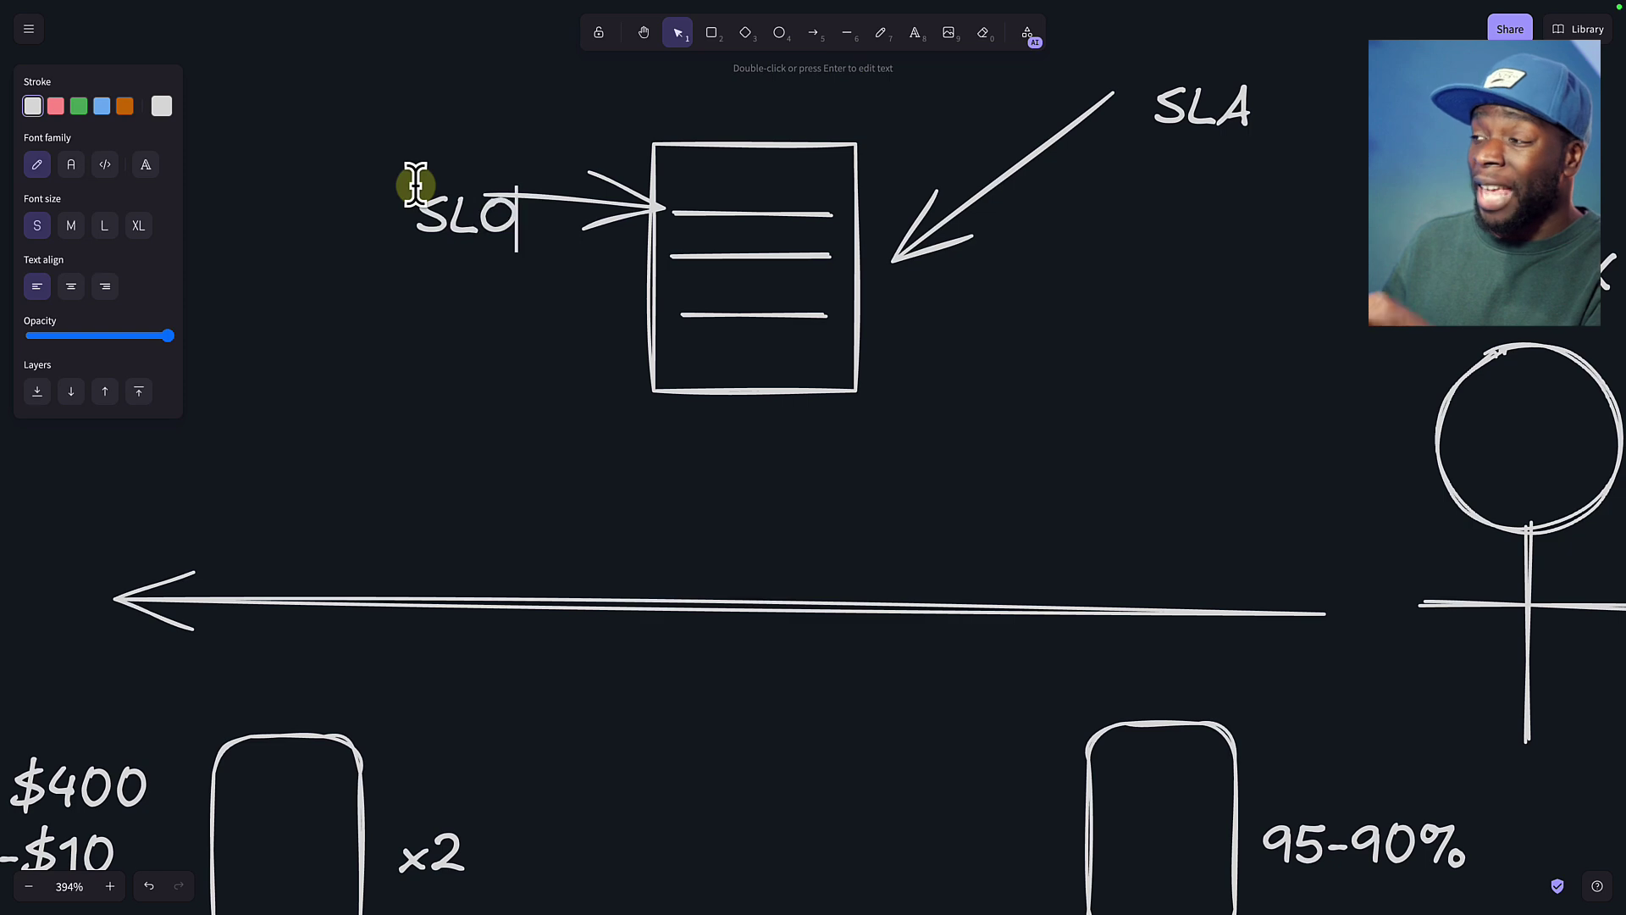
pyautogui.press('Escape')
pyautogui.moveTo(471, 226); pyautogui.dragTo(419, 198)
pyautogui.click(513, 334)
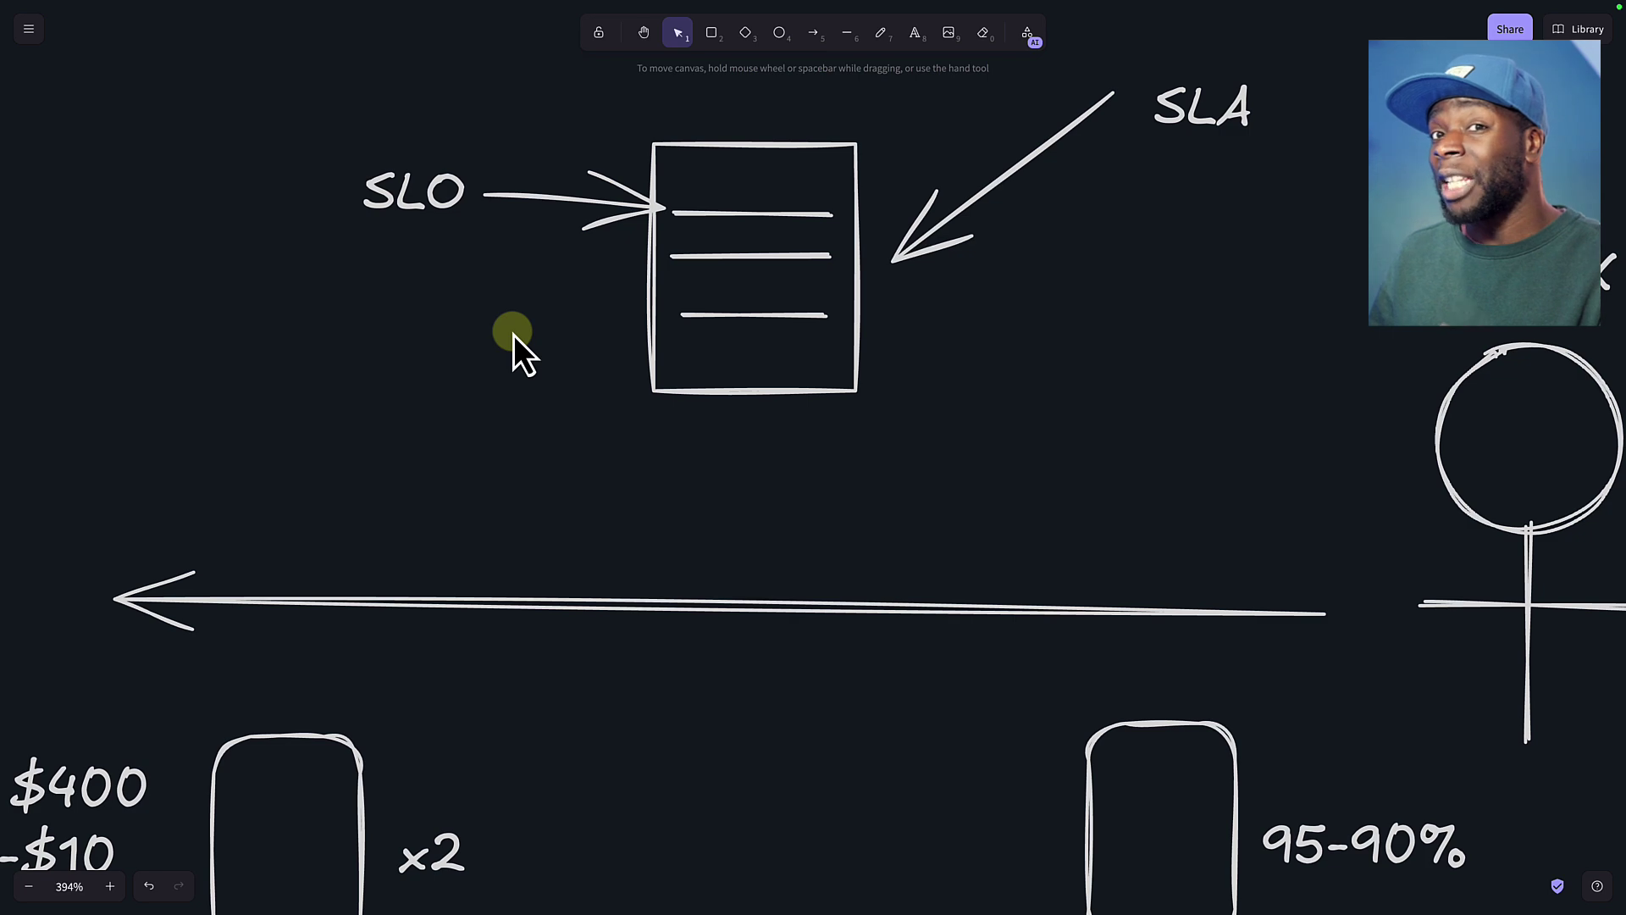
# - Duplicate the 95-90% label to a spot beside Chuck
pyautogui.scroll(-3, 1172, 527)
pyautogui.hscroll(3, 1172, 527)
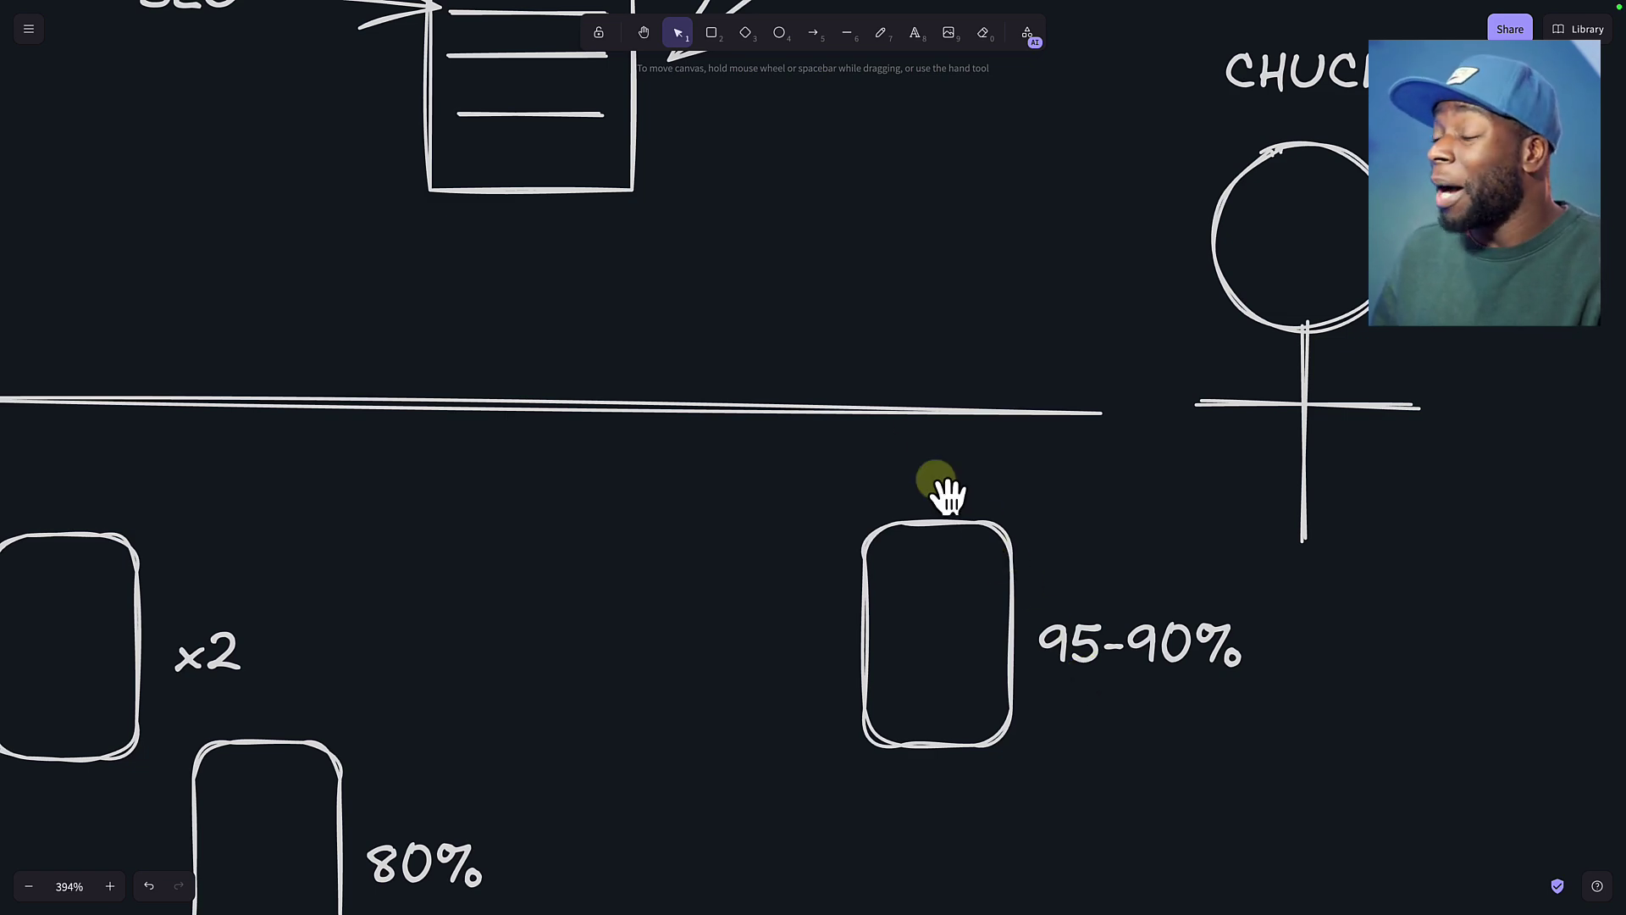
pyautogui.moveTo(907, 465); pyautogui.dragTo(951, 618)
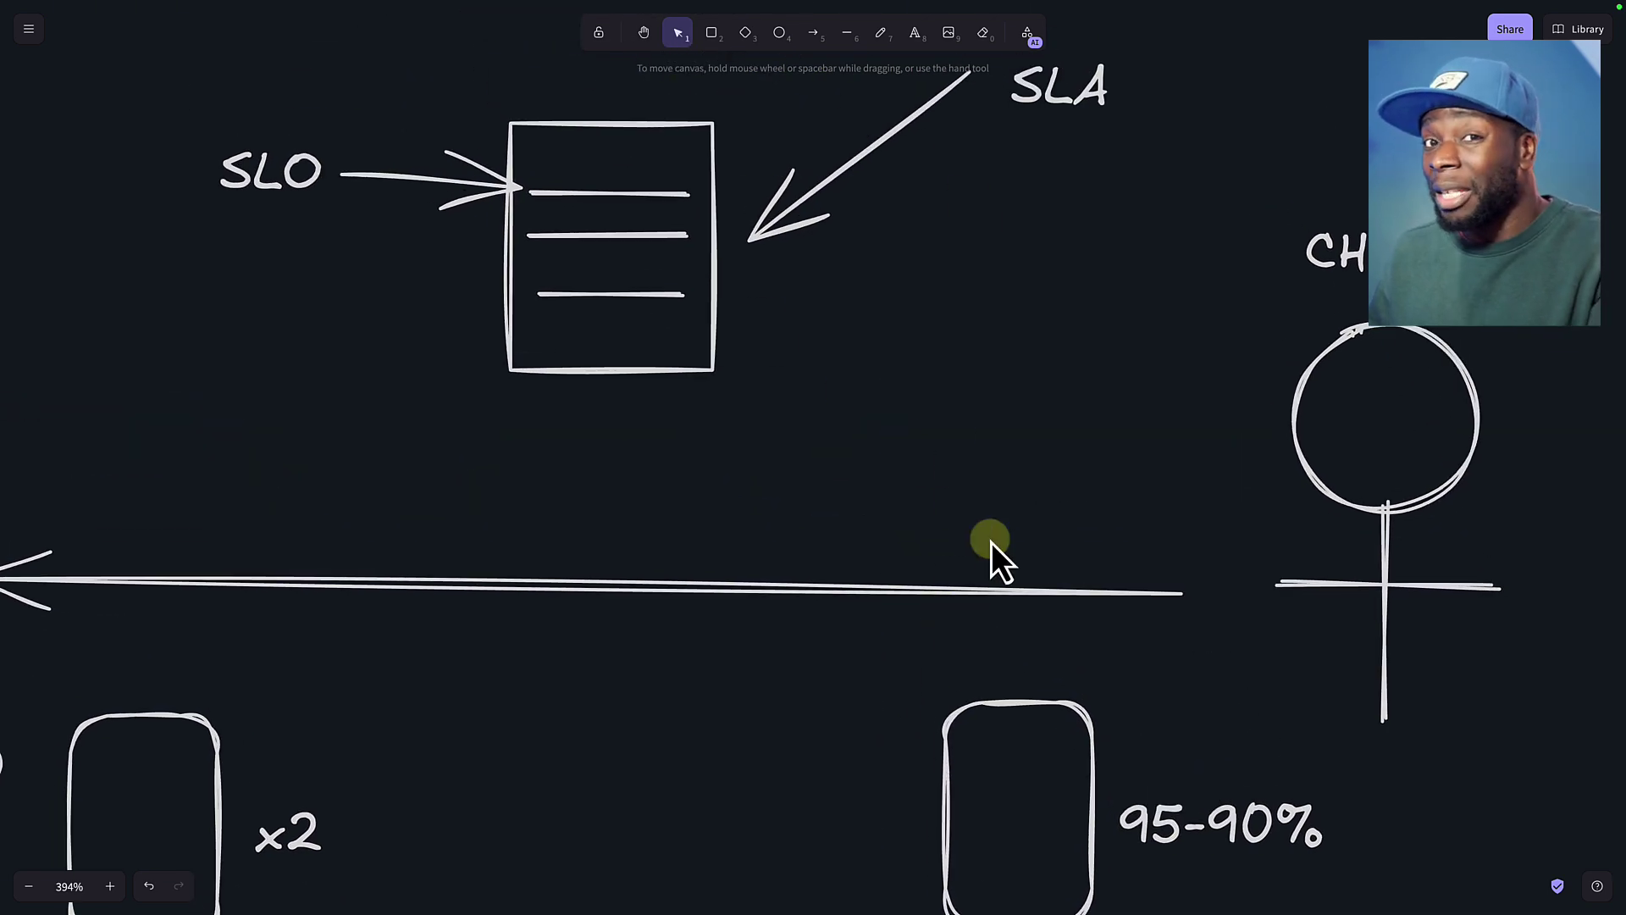
pyautogui.moveTo(1147, 475); pyautogui.dragTo(756, 318)
pyautogui.click(847, 682)
pyautogui.moveTo(863, 671); pyautogui.dragTo(1187, 381)
# - Change the copy to 100-95% and nudge it slightly upward
pyautogui.doubleClick(1227, 384)
pyautogui.click(1239, 383)
pyautogui.write('100-90%')
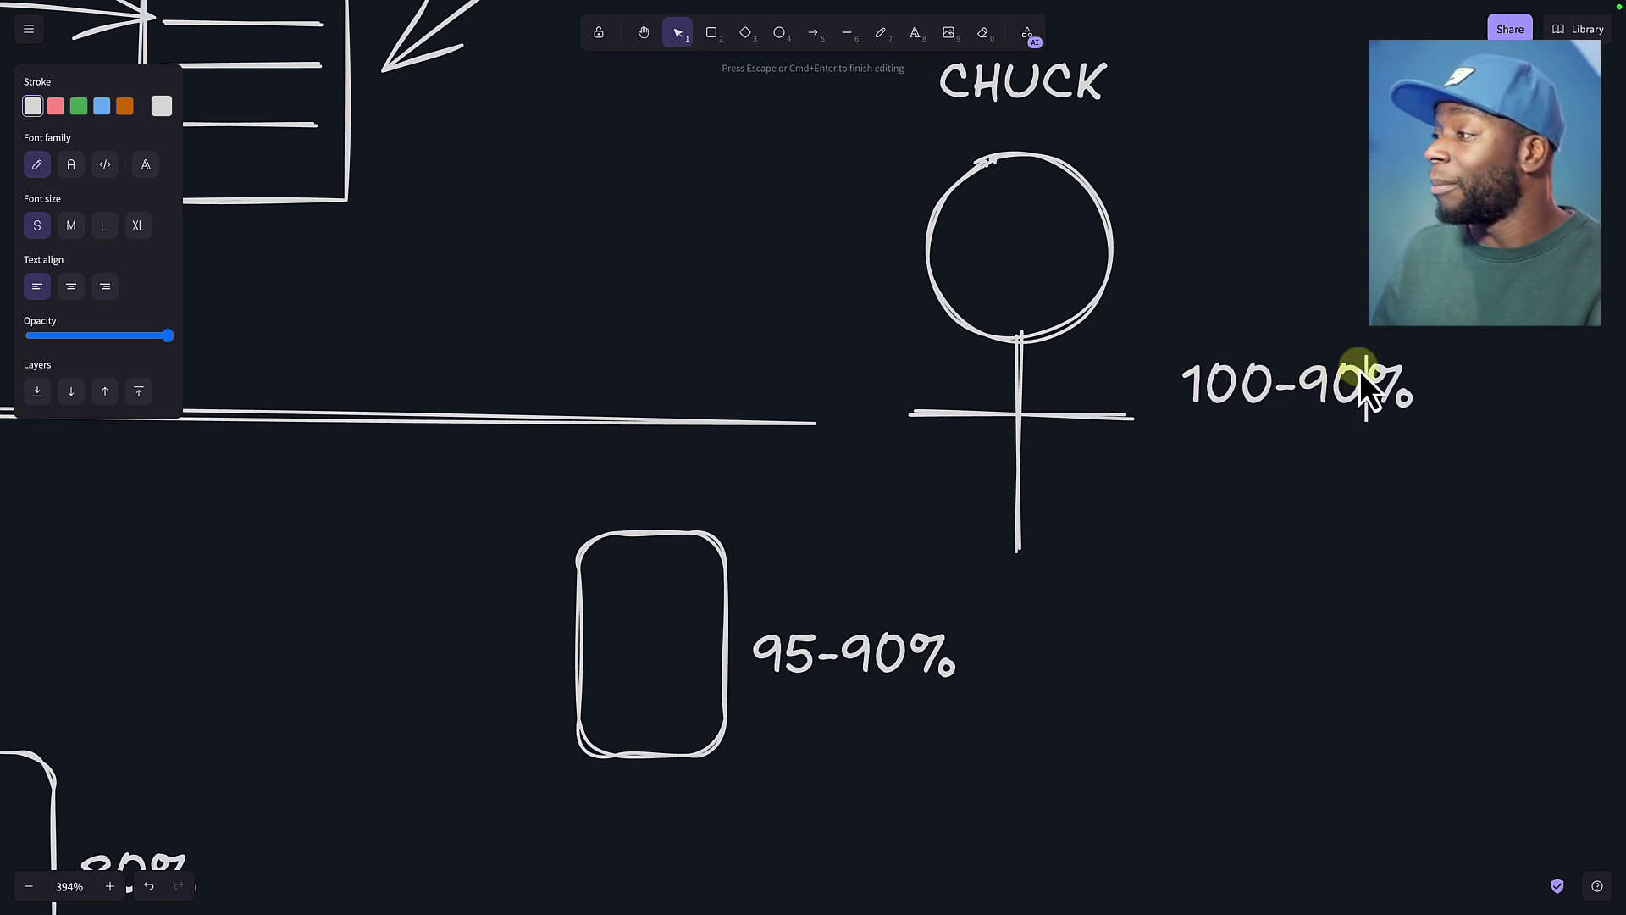
pyautogui.click(1360, 369)
pyautogui.press('BackSpace')
pyautogui.write('5')
pyautogui.press('Escape')
pyautogui.moveTo(1332, 390); pyautogui.dragTo(1340, 355)
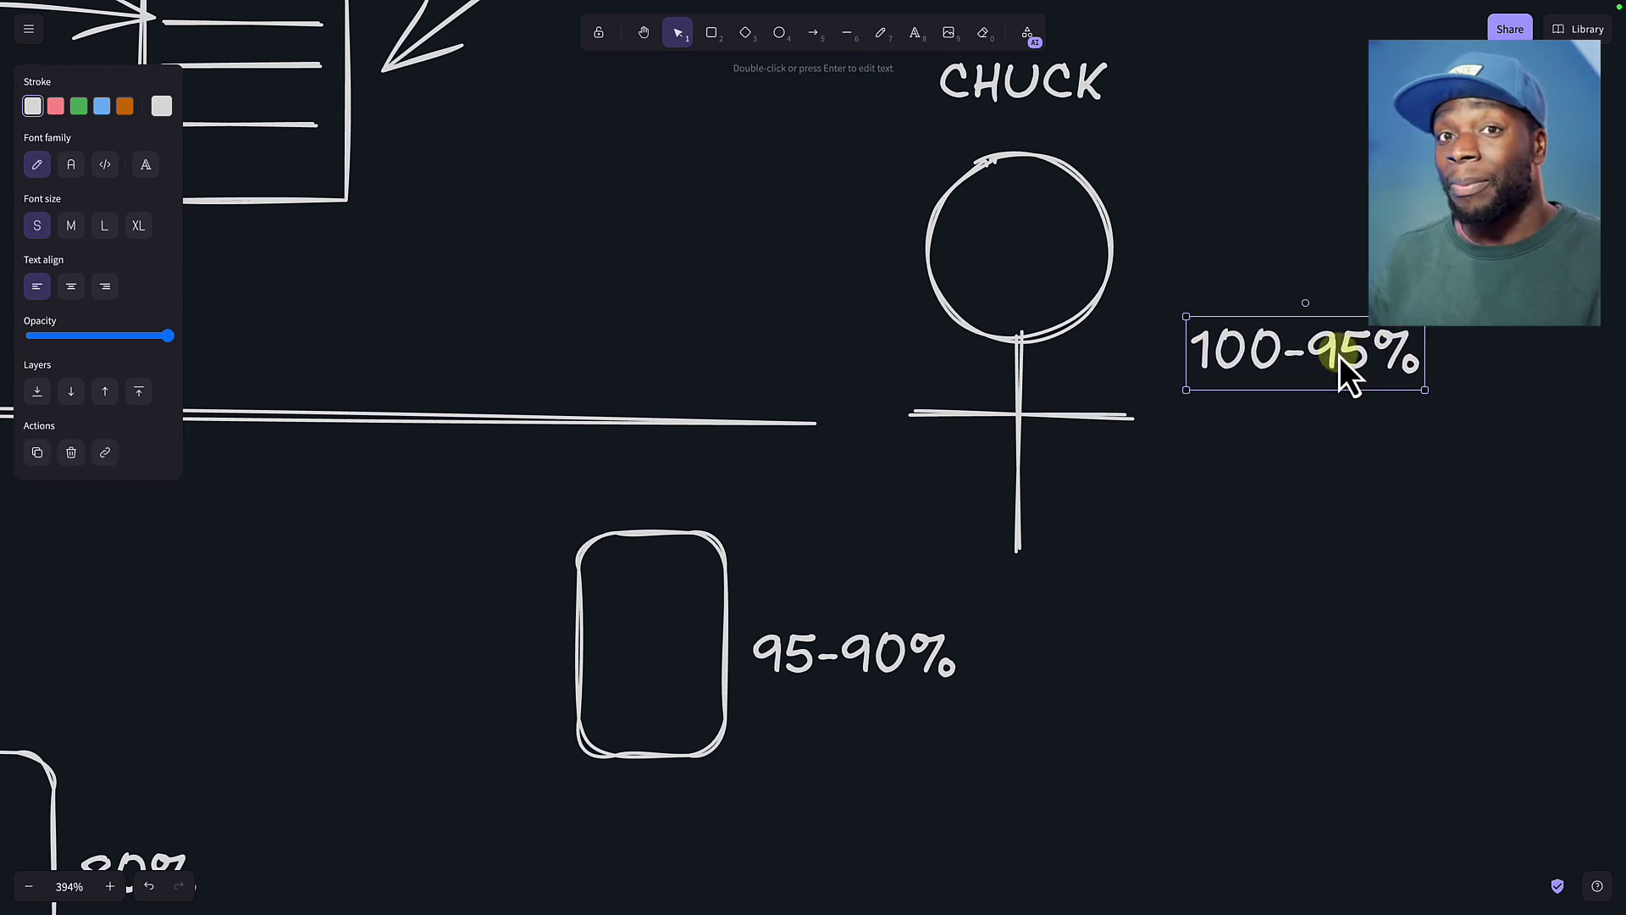
pyautogui.click(1241, 579)
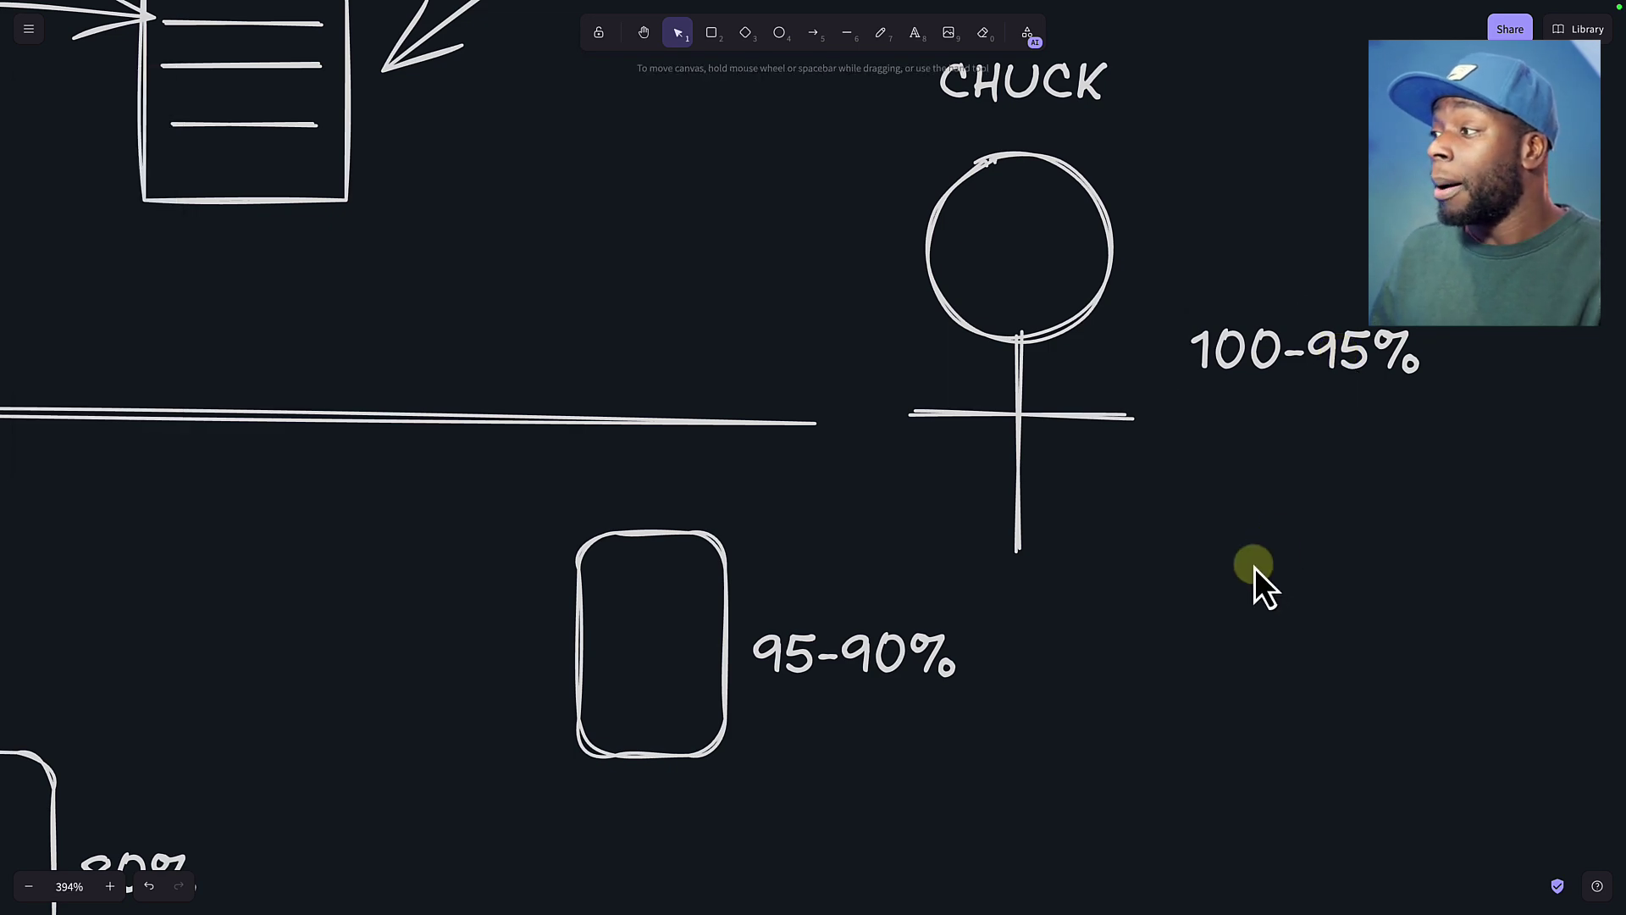
pyautogui.hscroll(-5, 1267, 740)
pyautogui.scroll(1, 1267, 741)
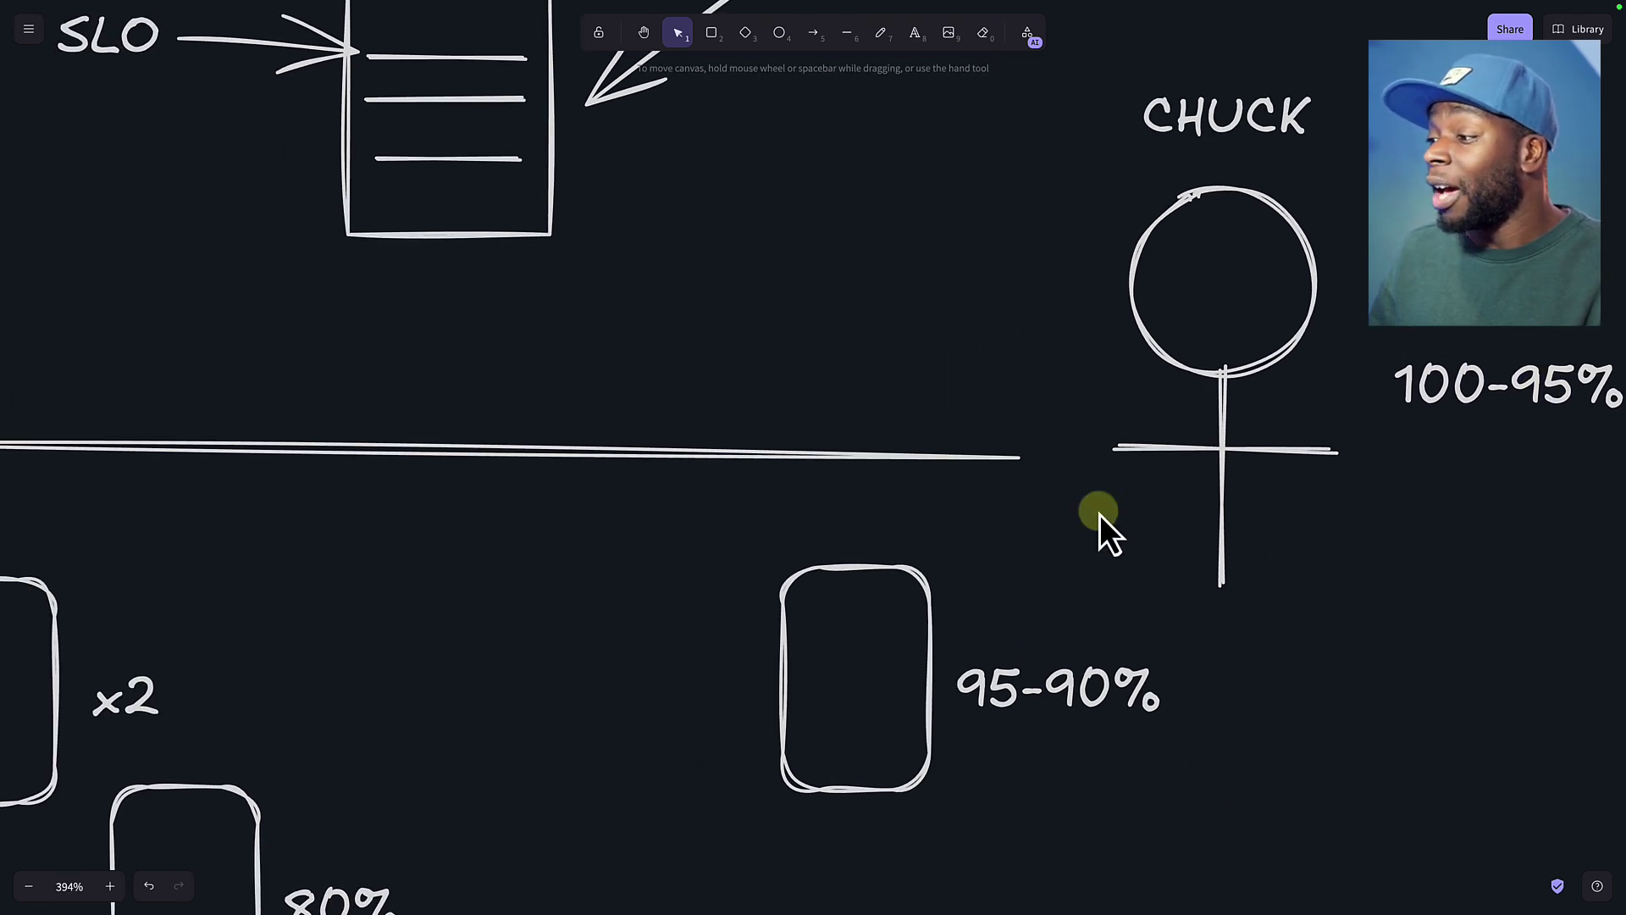
pyautogui.moveTo(989, 561); pyautogui.dragTo(1056, 708)
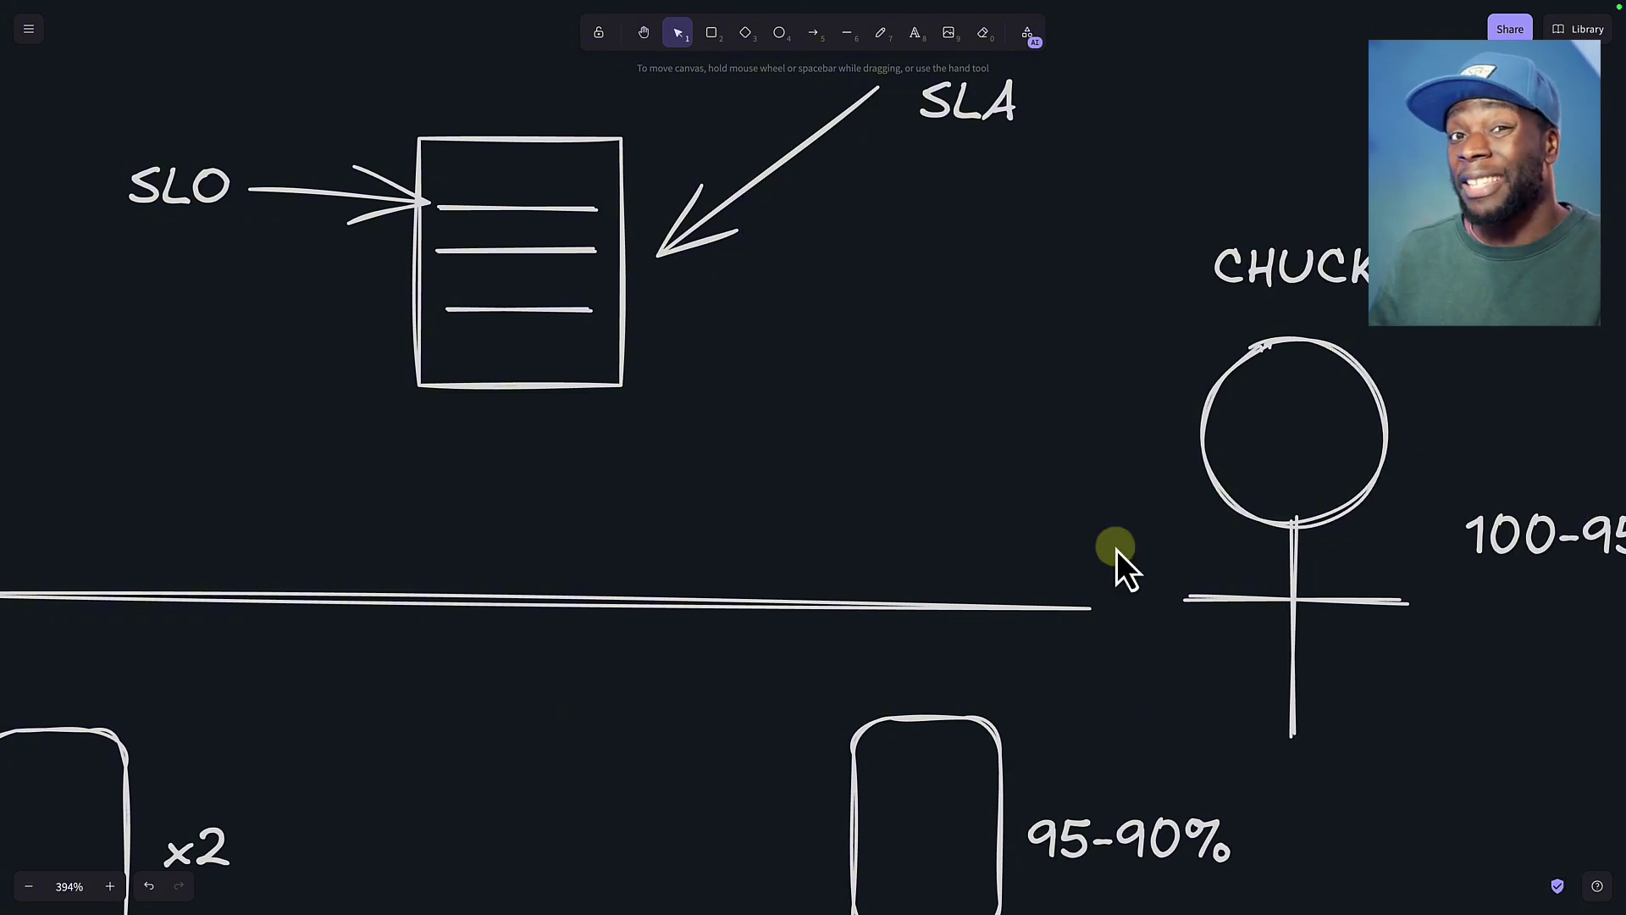
pyautogui.click(1516, 529)
pyautogui.moveTo(1439, 673); pyautogui.dragTo(1504, 641)
pyautogui.hscroll(-2, 1504, 641)
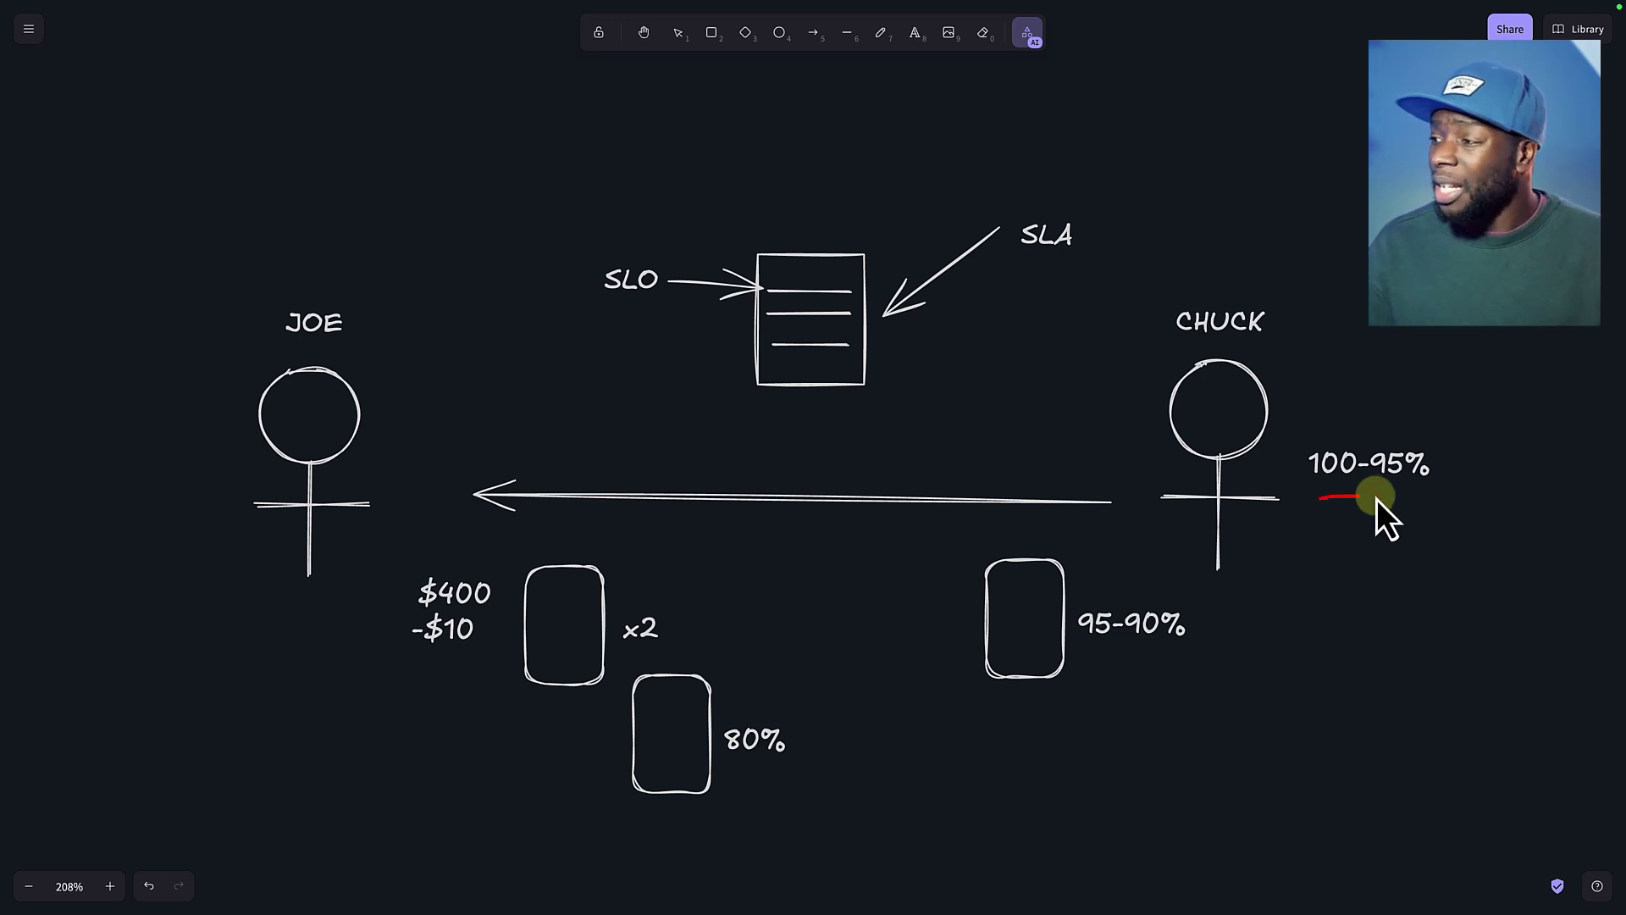
pyautogui.moveTo(1443, 426); pyautogui.dragTo(1288, 451)
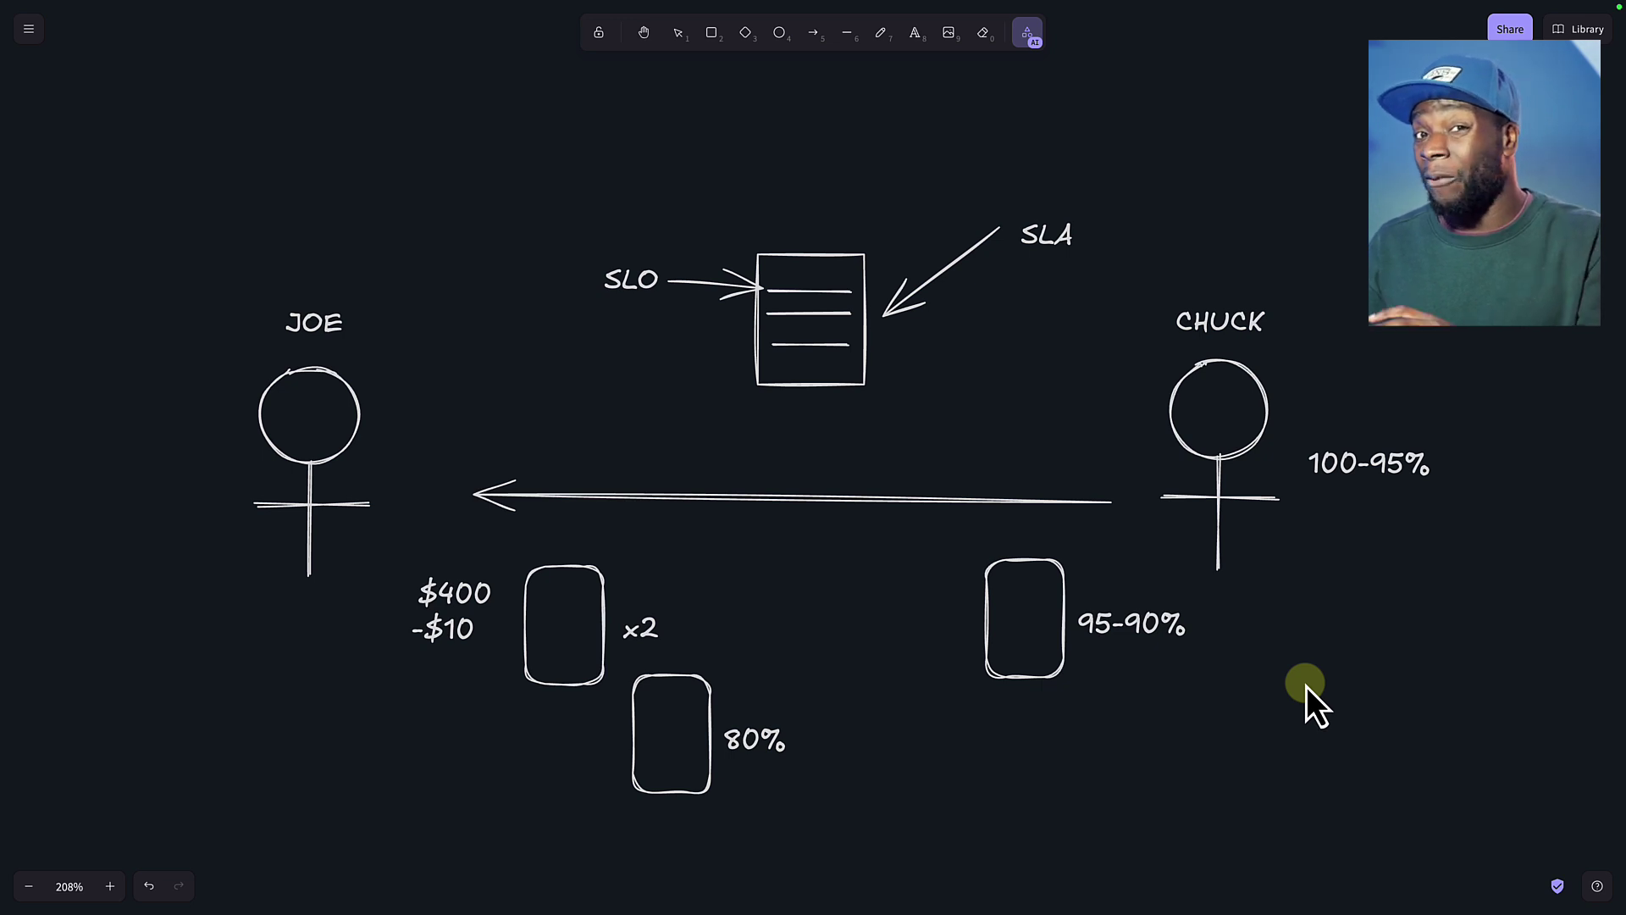
# - Add the readings '90 100 95' as text below the 100-95% label
pyautogui.press('t')
pyautogui.hscroll(3, 1397, 563)
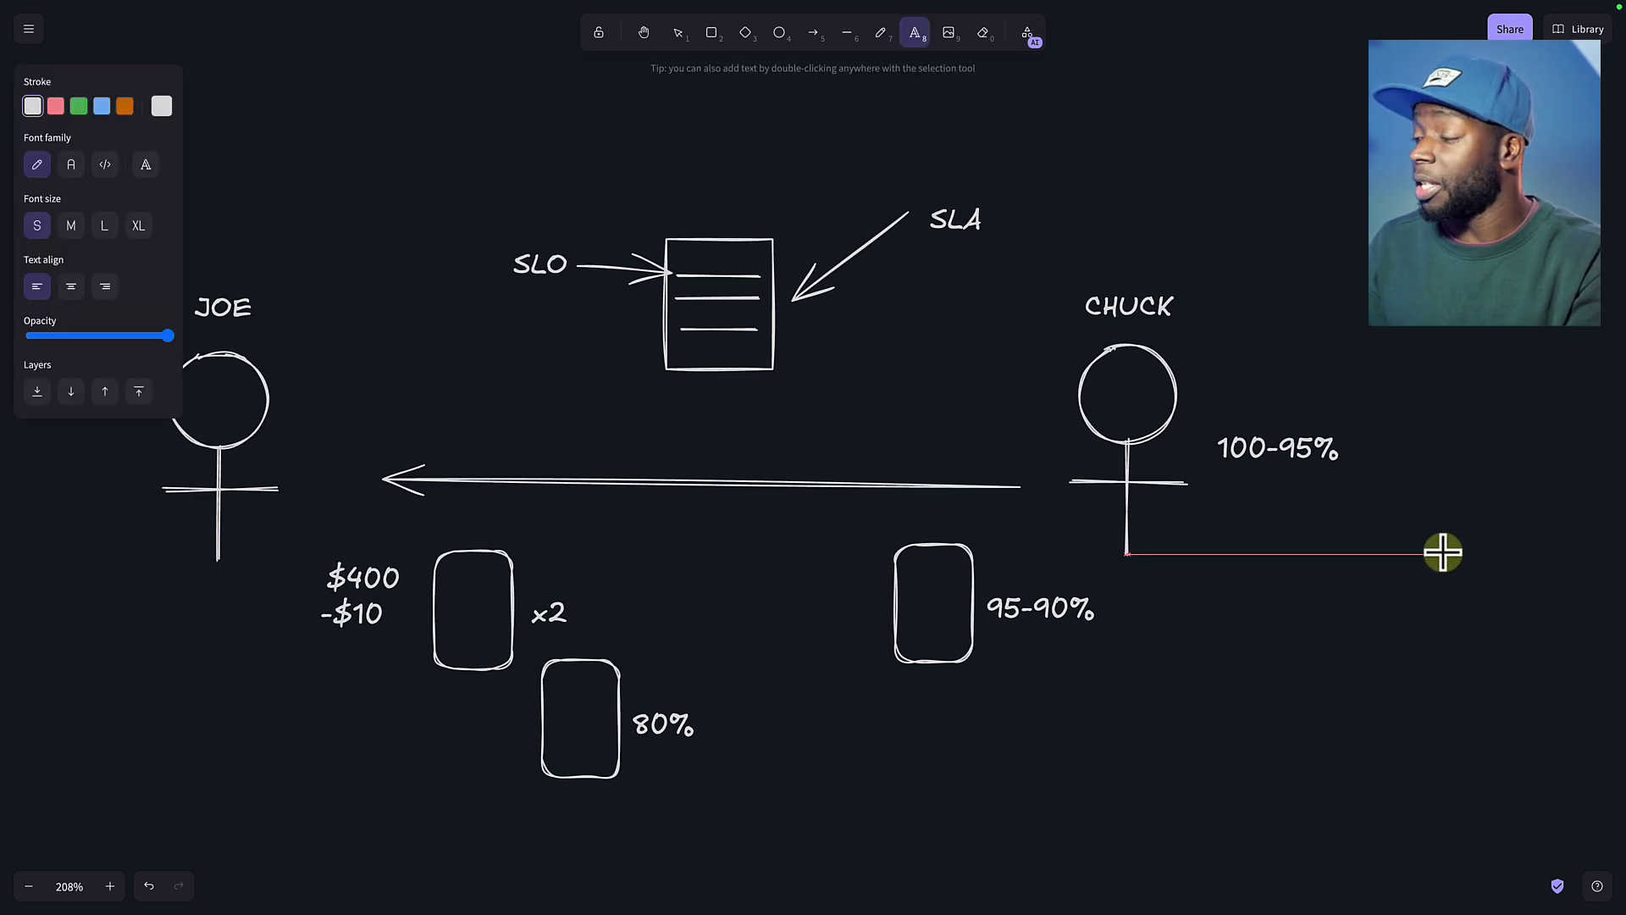
pyautogui.scroll(3, 1300, 436)
pyautogui.click(1194, 585)
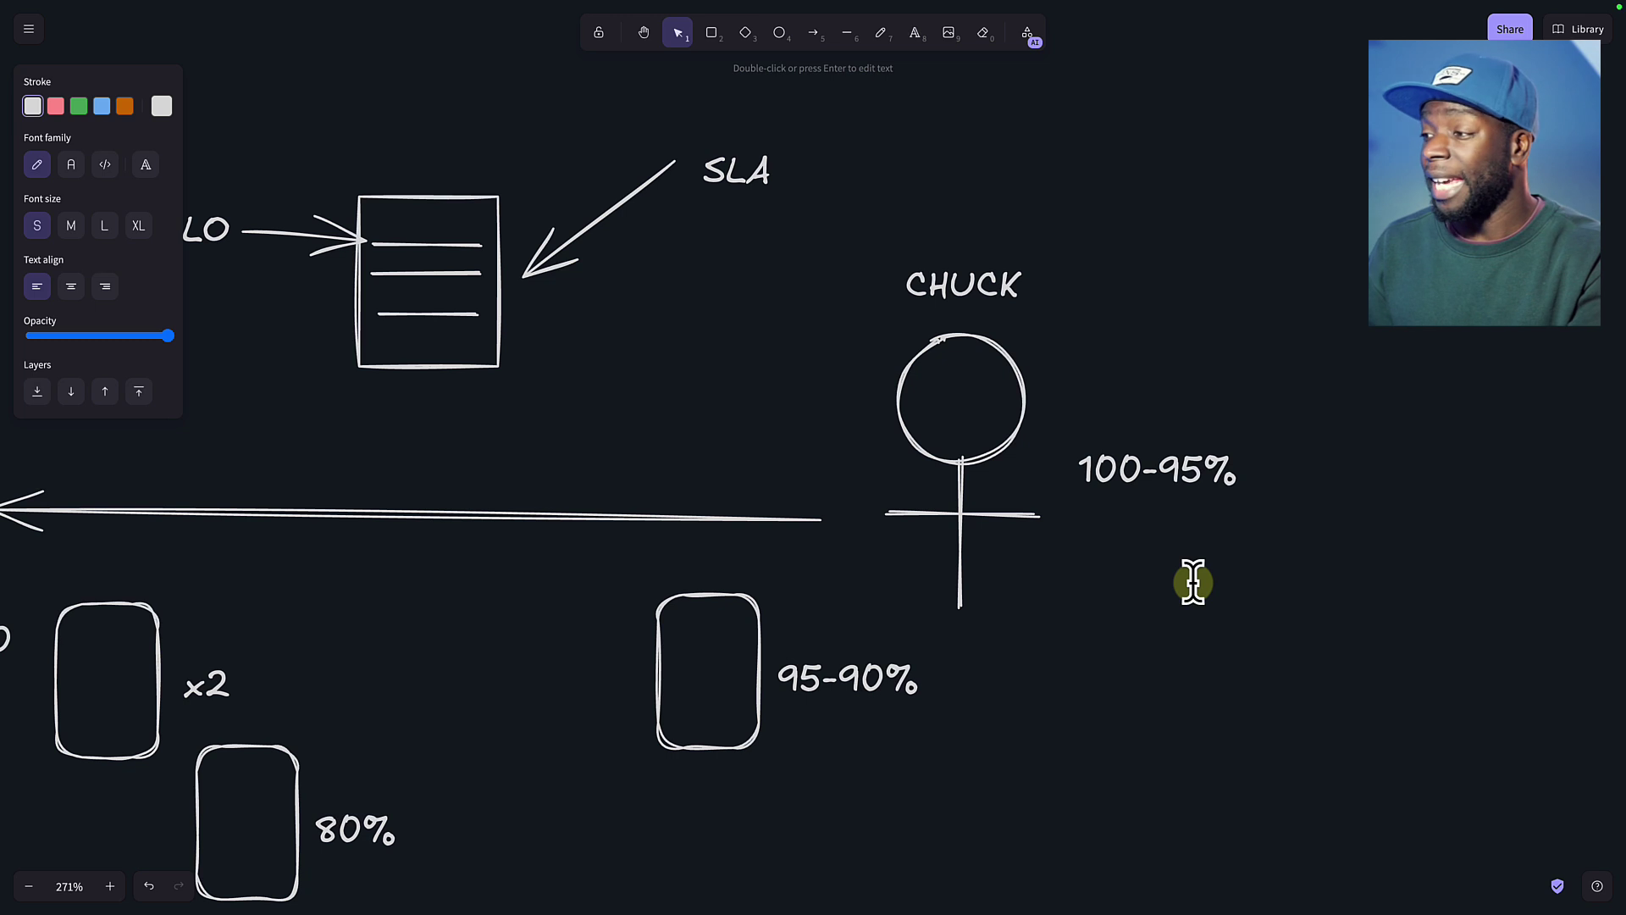
pyautogui.write('90 100 95')
# - Turn the text into an SLI label and move it left of the readings
pyautogui.press('super+a')
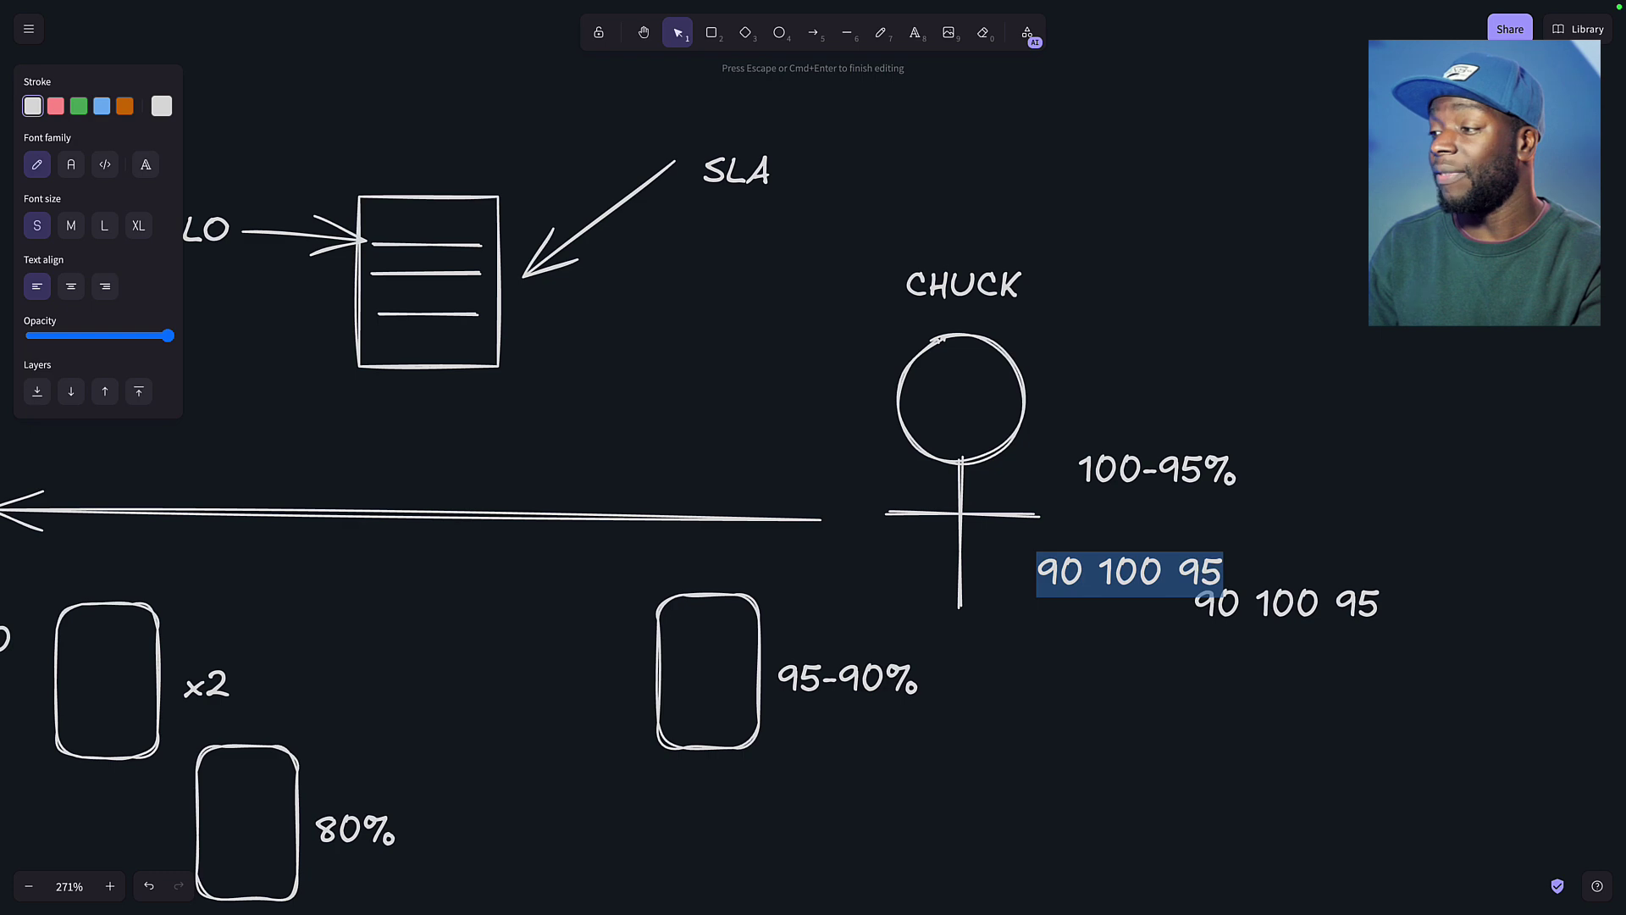
pyautogui.write('SLI')
pyautogui.press('Escape')
pyautogui.moveTo(1087, 574); pyautogui.dragTo(1135, 598)
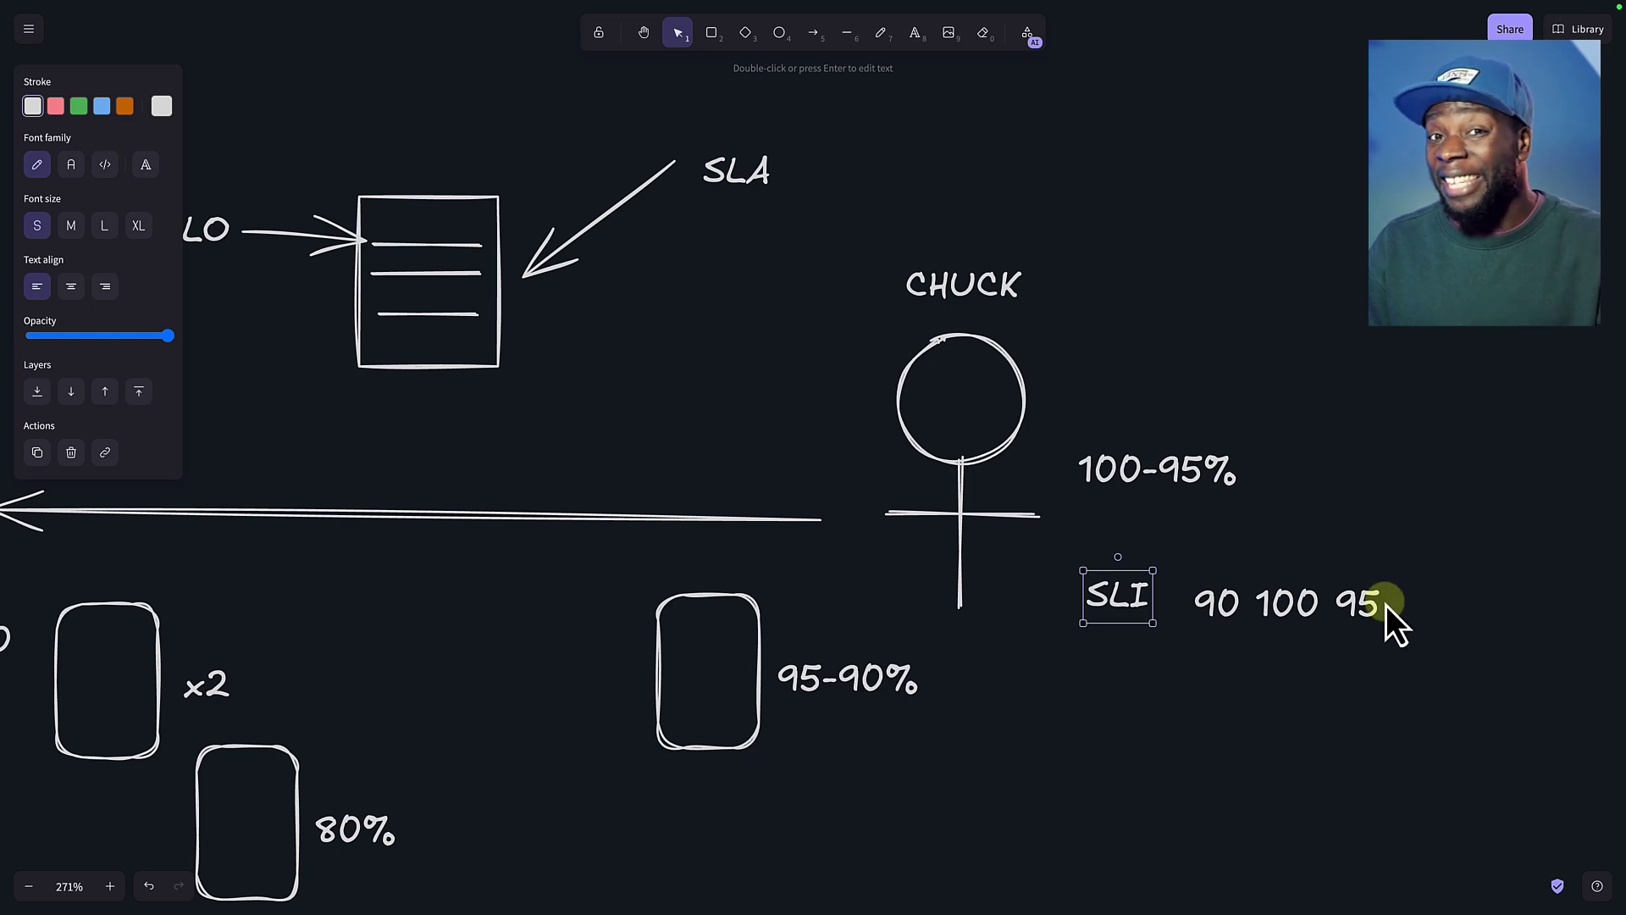
pyautogui.click(1372, 563)
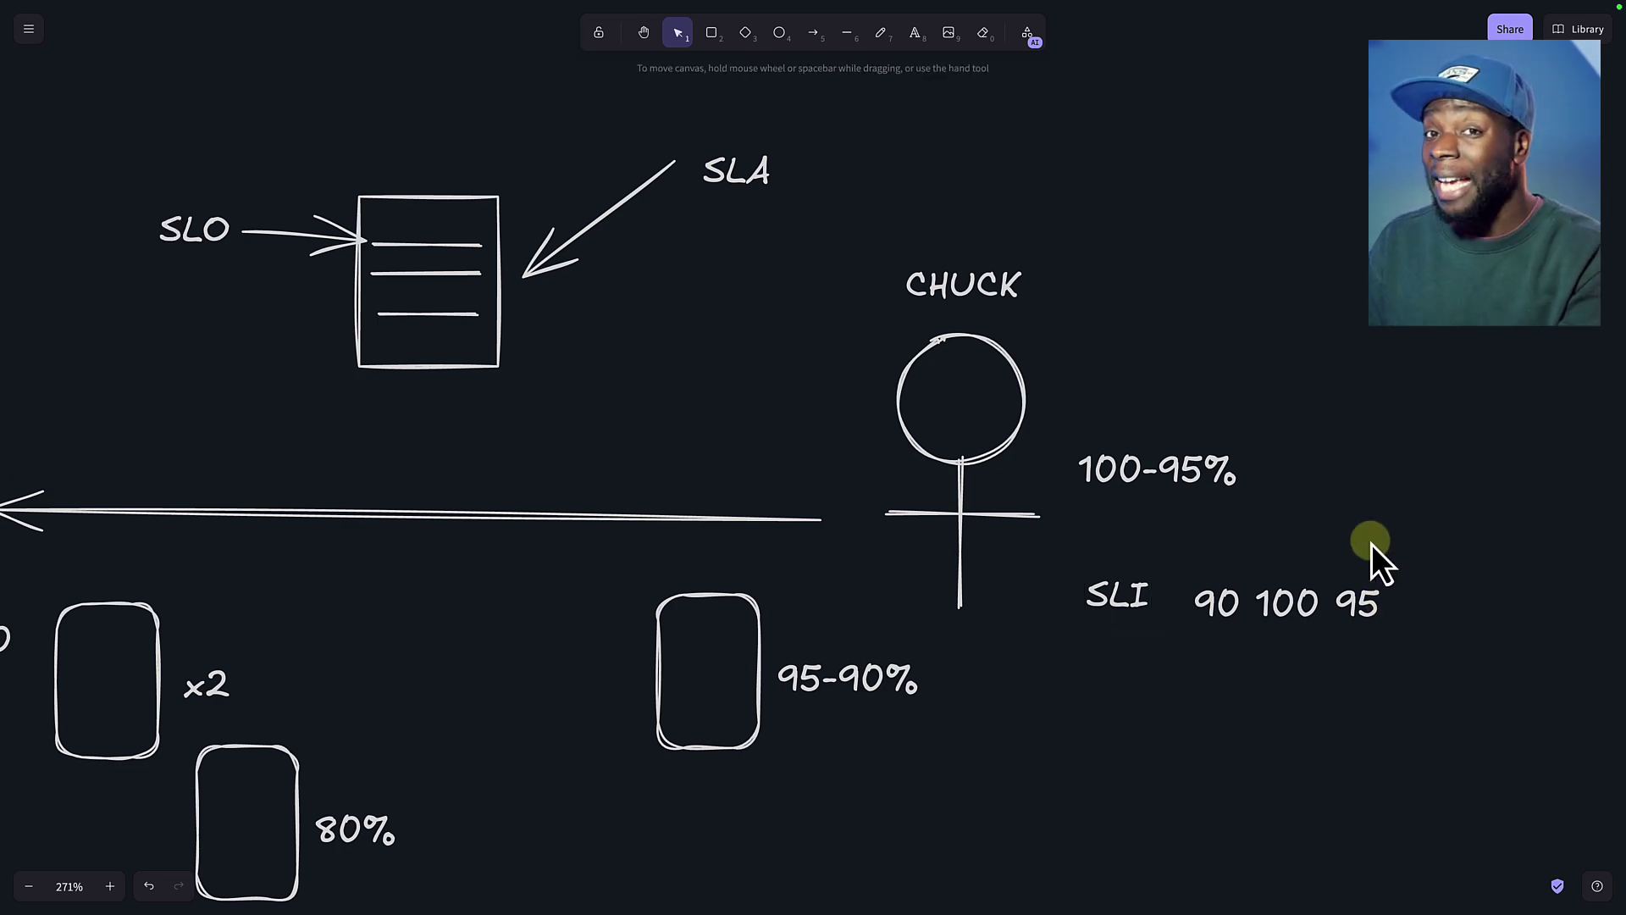
pyautogui.moveTo(1227, 545); pyautogui.dragTo(1342, 537)
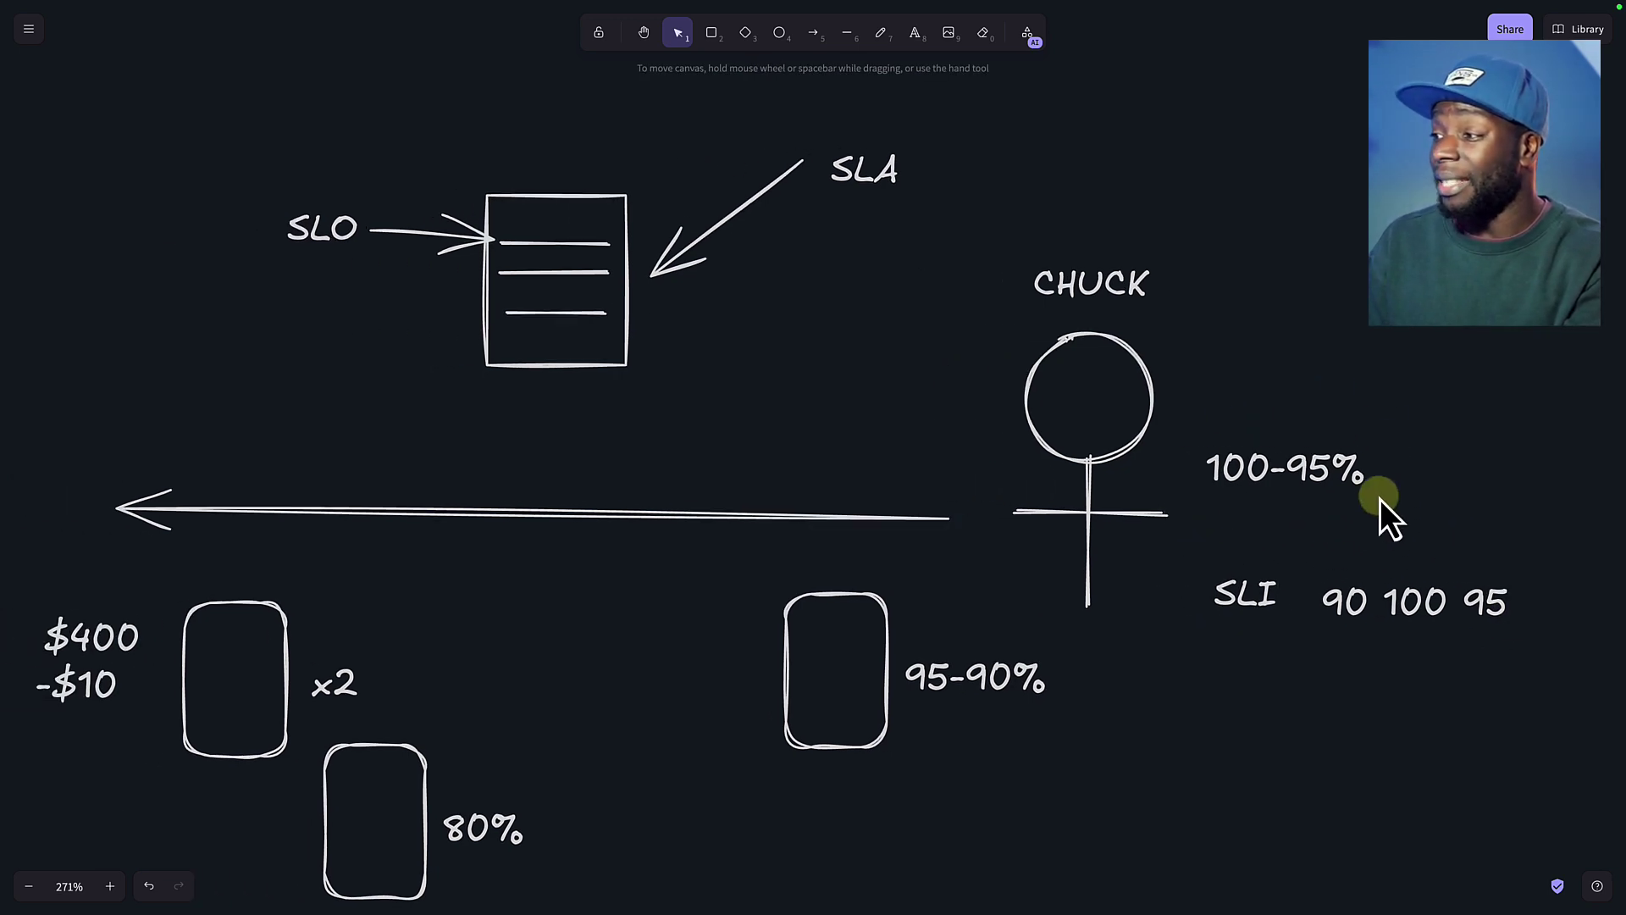
pyautogui.hscroll(-5, 1262, 779)
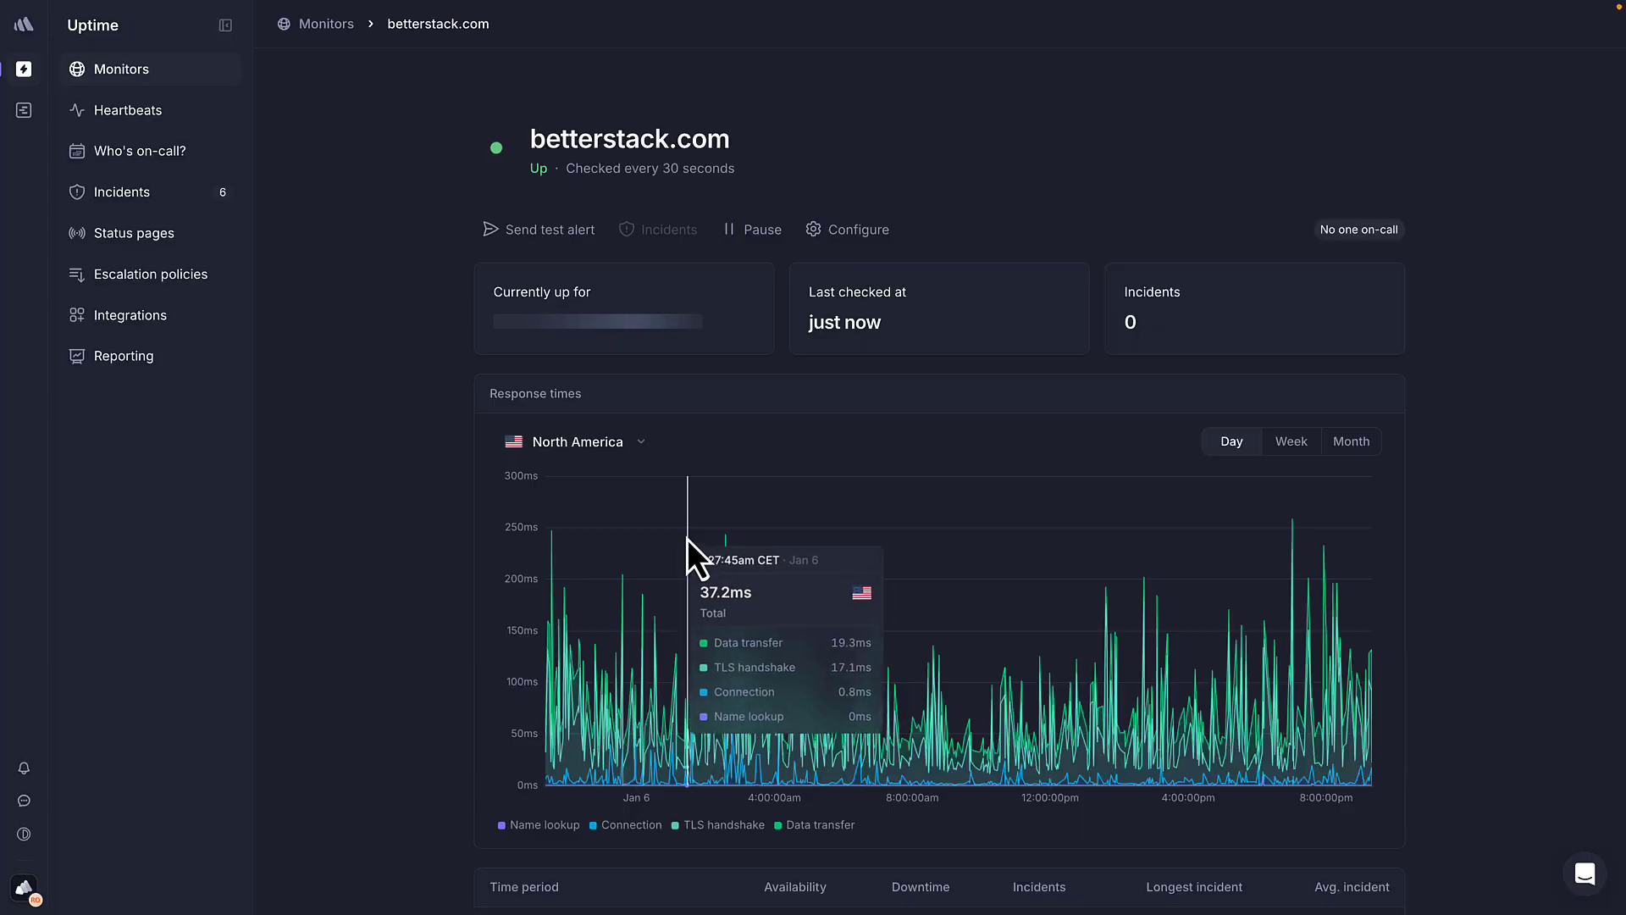
# - Scroll the betterstack.com monitor page down to its availability table (100.0000%, 99.9999% all time)
pyautogui.scroll(-1, 688, 538)
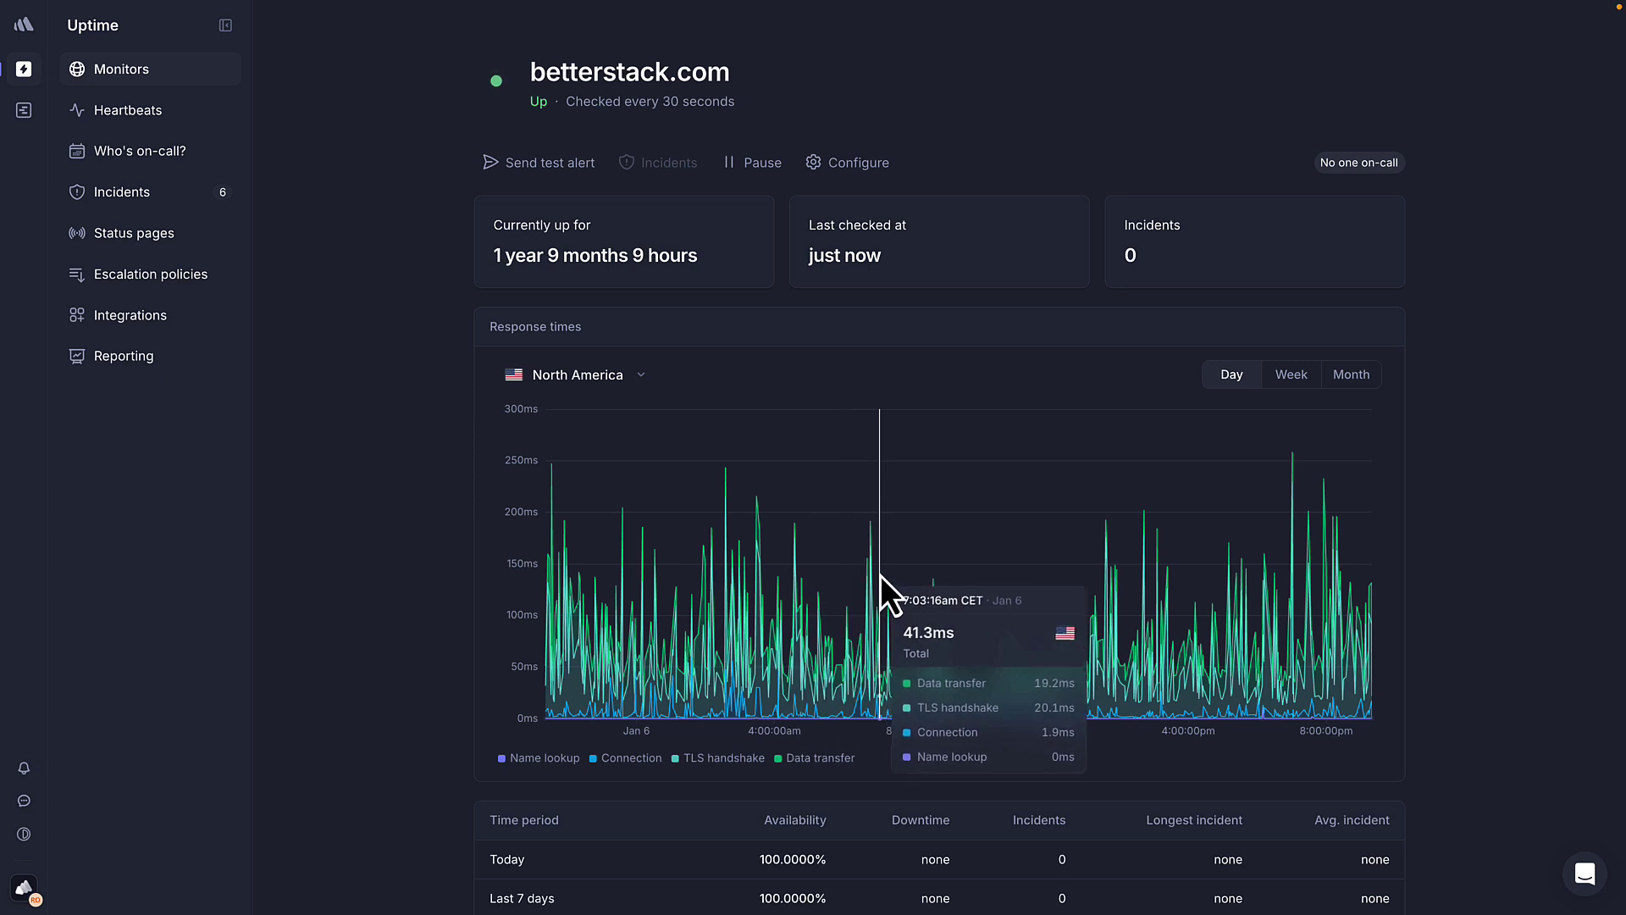
pyautogui.scroll(-3, 881, 576)
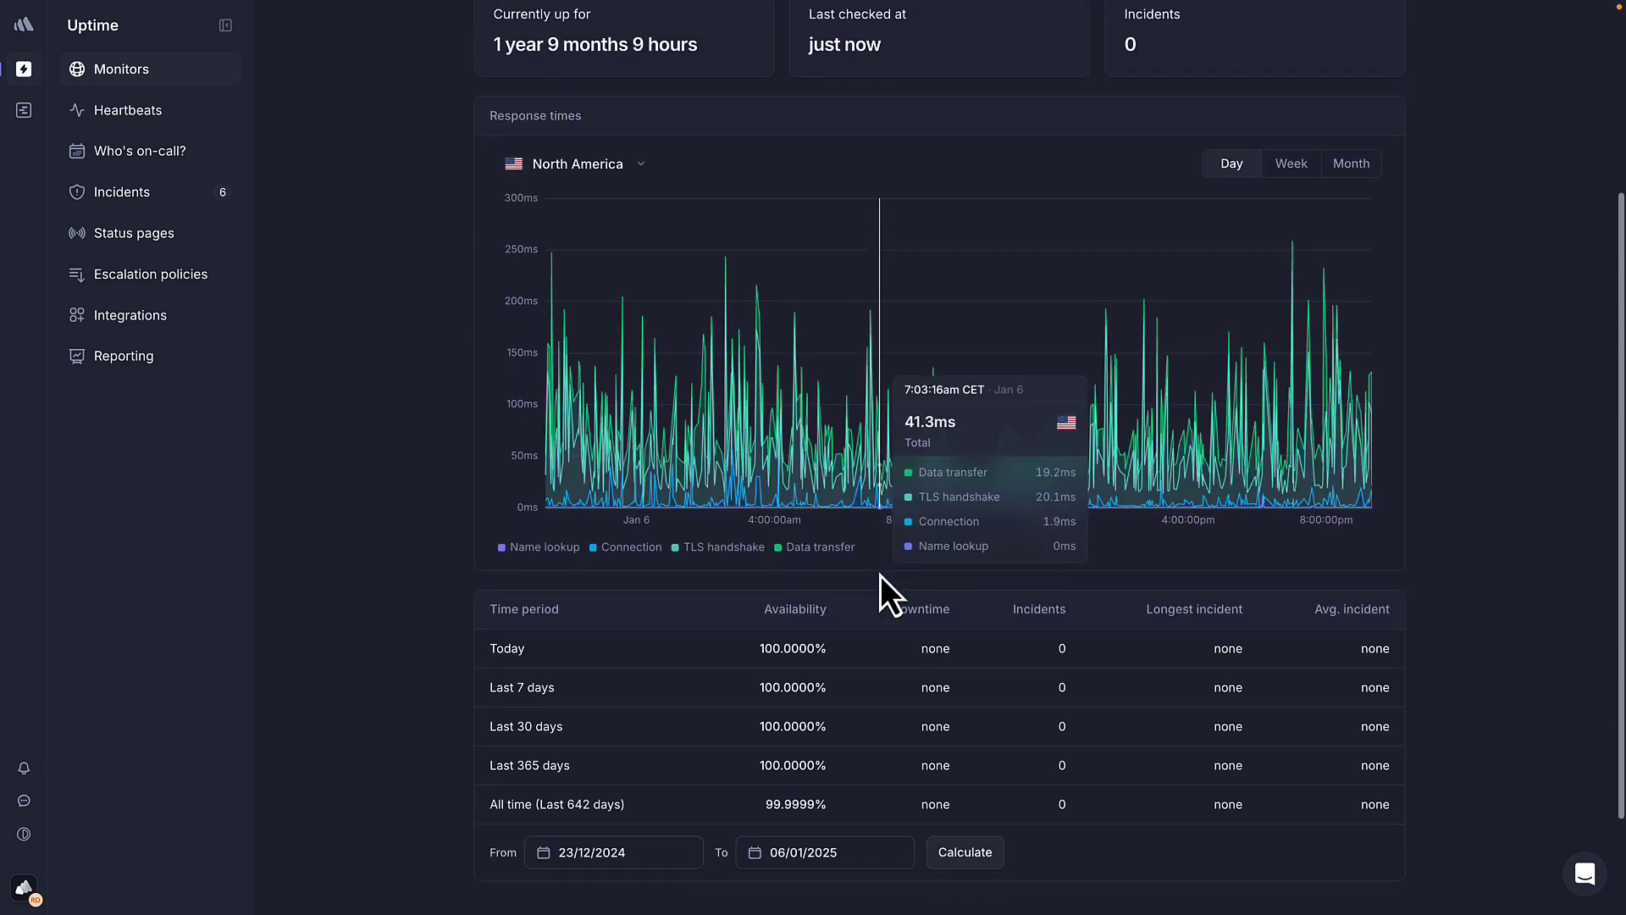